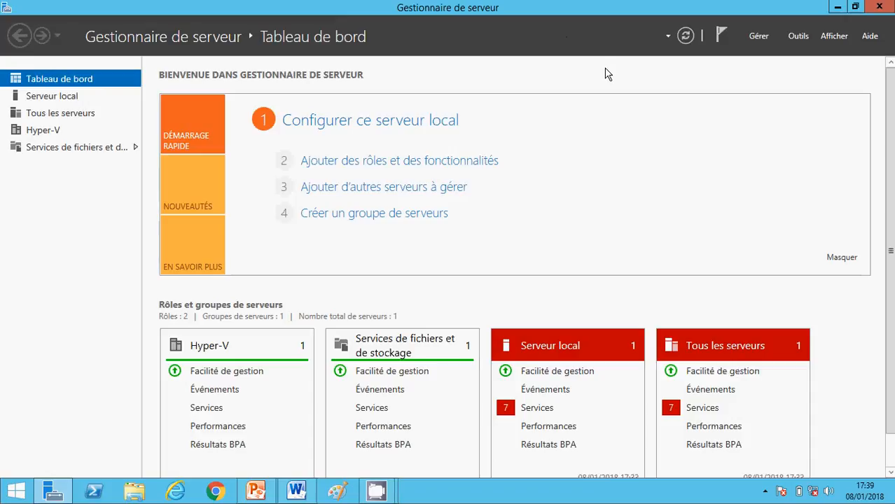
# Step: Go through the add roles and features wizard for server hyperviseur, review its roles and features lists, and close it without installing
pyautogui.click(757, 37)
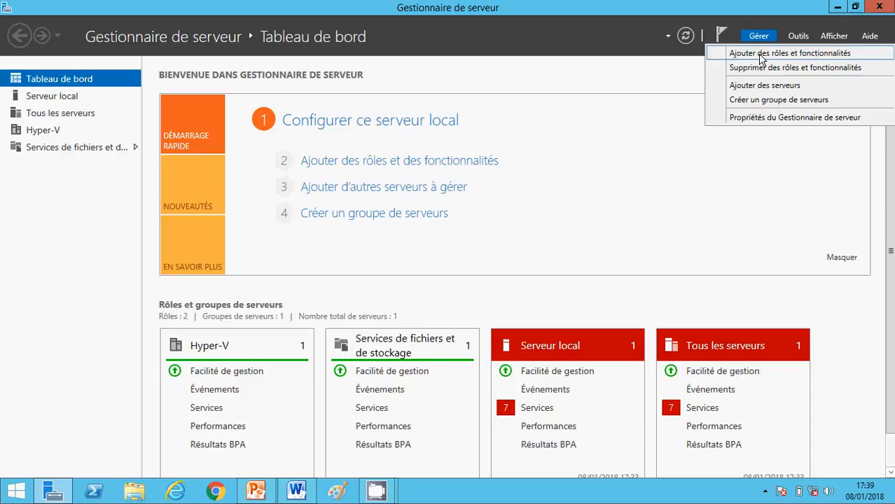
pyautogui.click(761, 55)
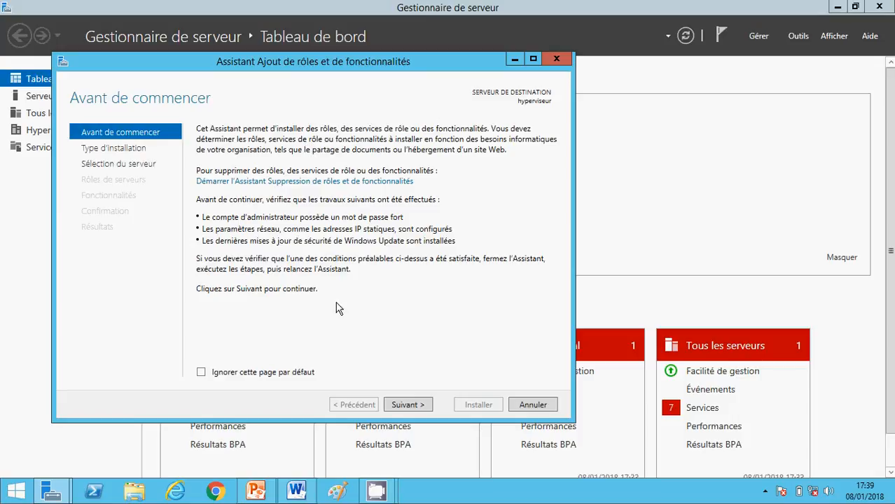
pyautogui.click(404, 406)
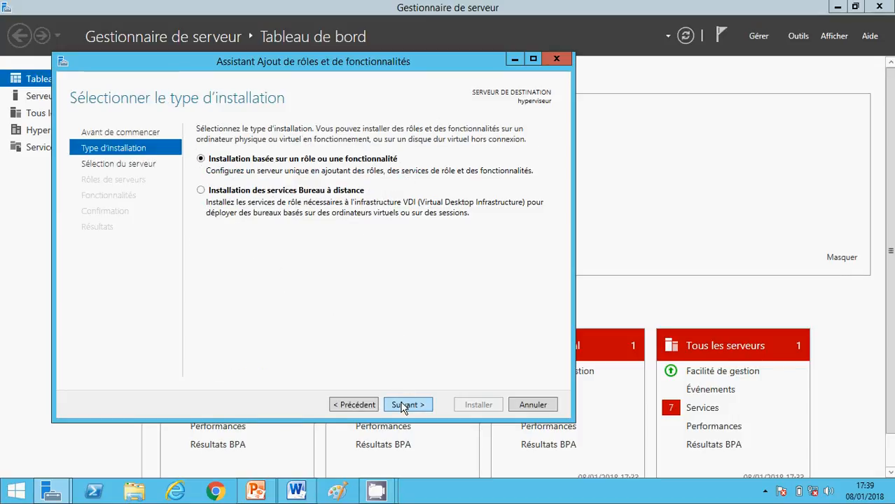
pyautogui.click(403, 405)
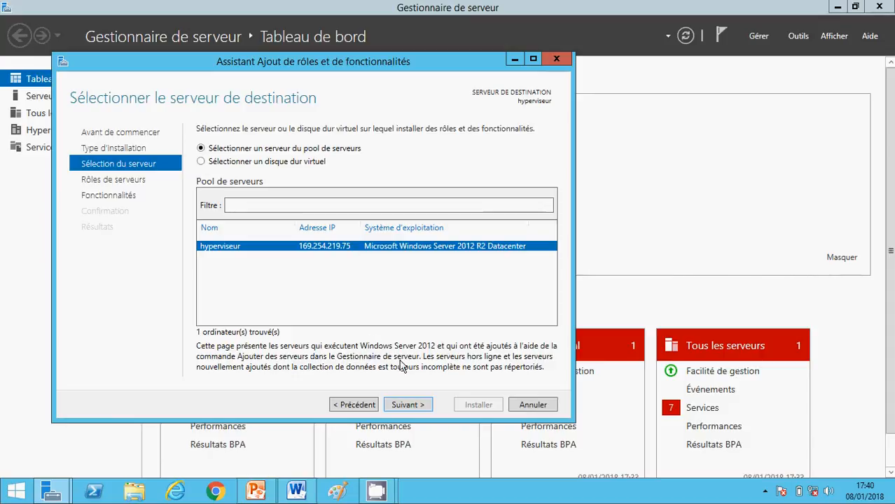
pyautogui.click(408, 404)
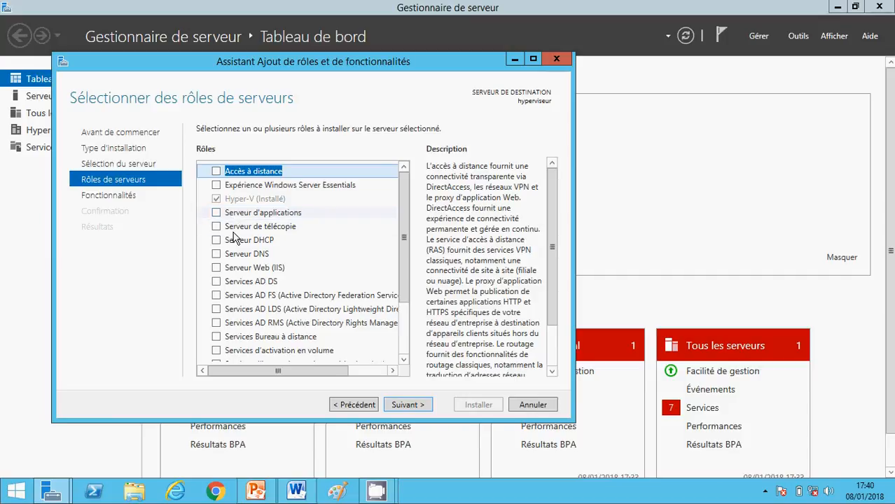
pyautogui.click(401, 412)
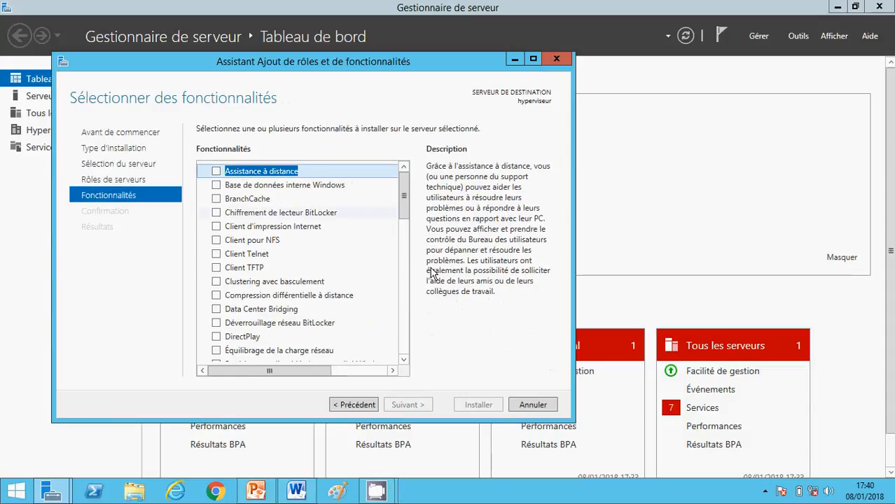
pyautogui.click(556, 60)
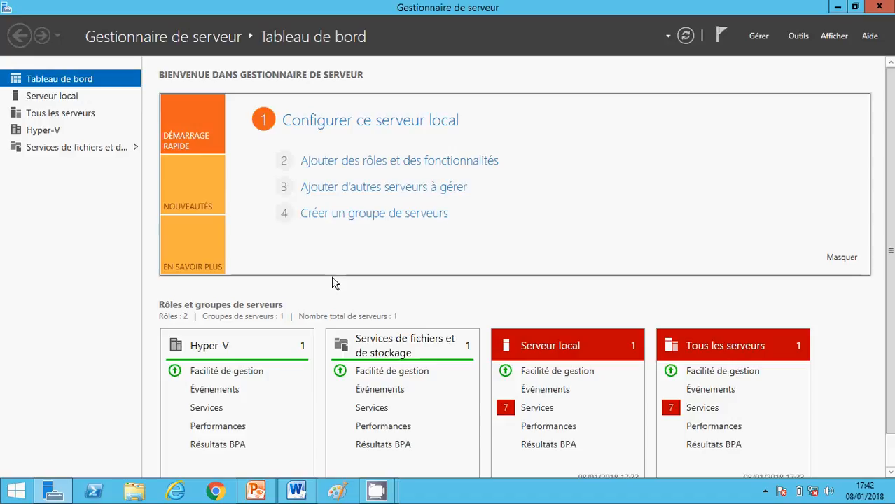
# Step: Switch to the PowerPoint presentation and show slide 4 with the PowerShell commands as a full-screen slideshow
pyautogui.click(256, 490)
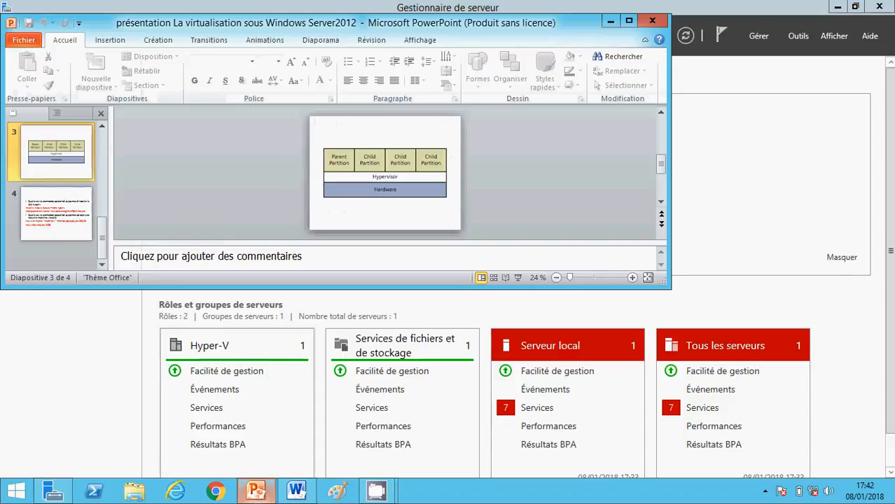
pyautogui.click(73, 233)
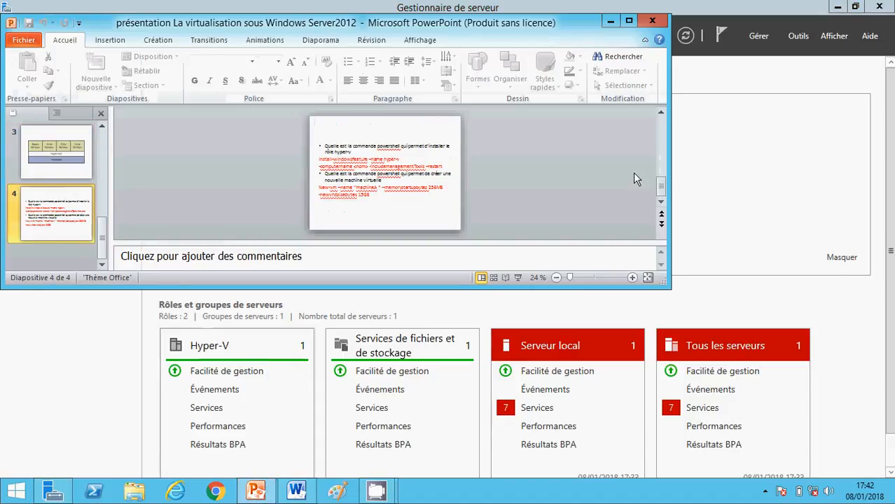
pyautogui.click(518, 278)
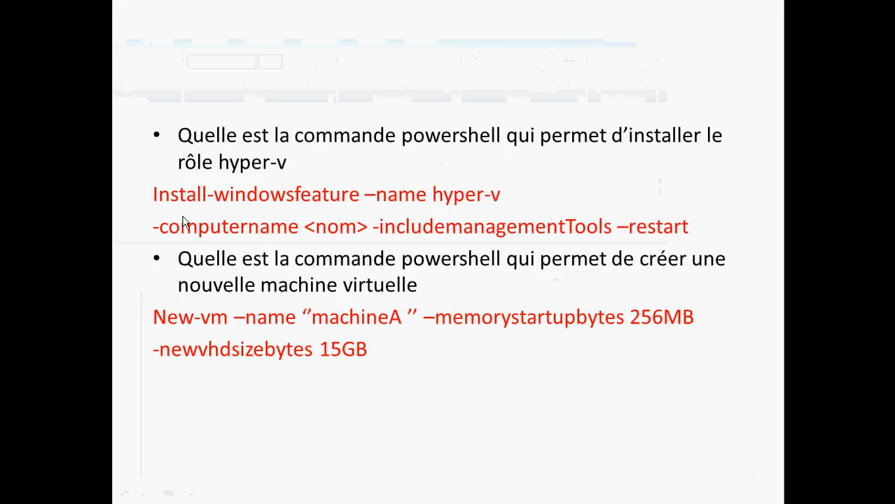
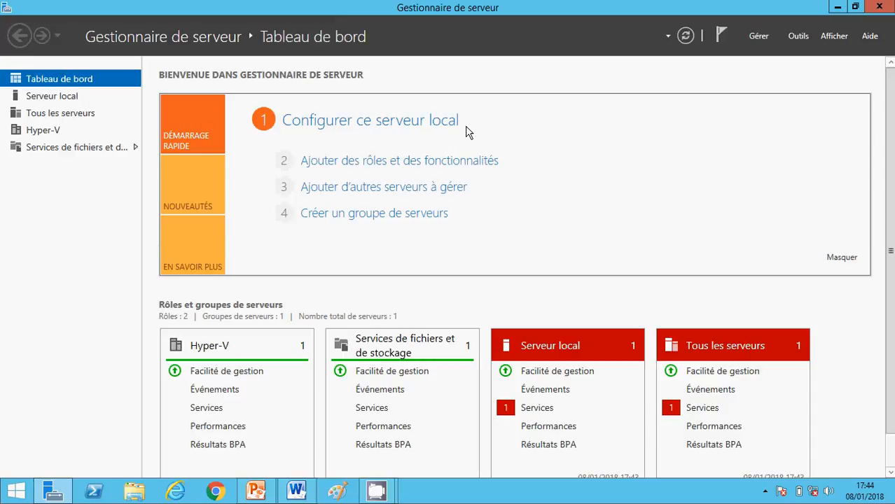
# Step: Open the Hyper-V manager and start a custom new virtual machine on HYPERVISEUR, passing the wizard's introduction page
pyautogui.click(799, 39)
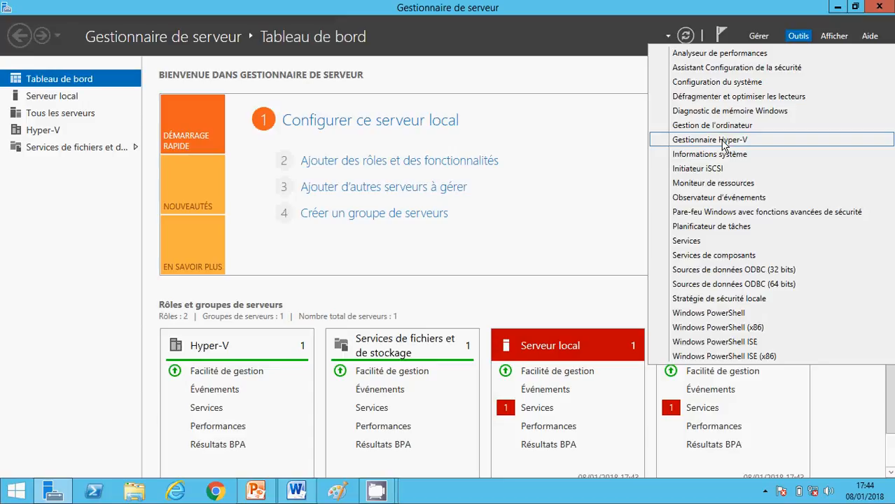
pyautogui.click(724, 141)
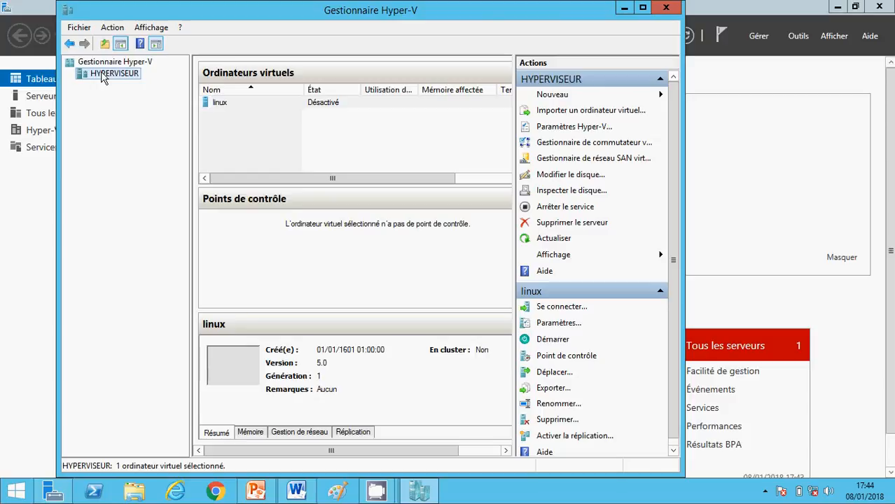
pyautogui.rightClick(103, 77)
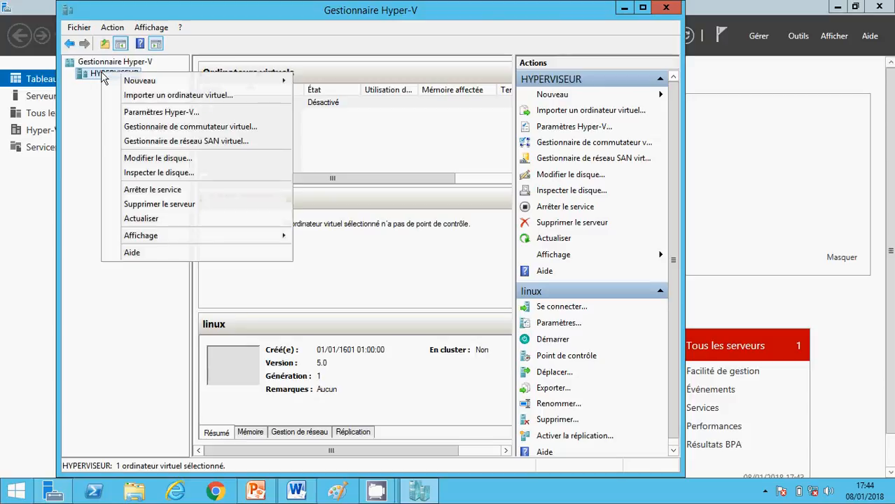
pyautogui.moveTo(137, 84)
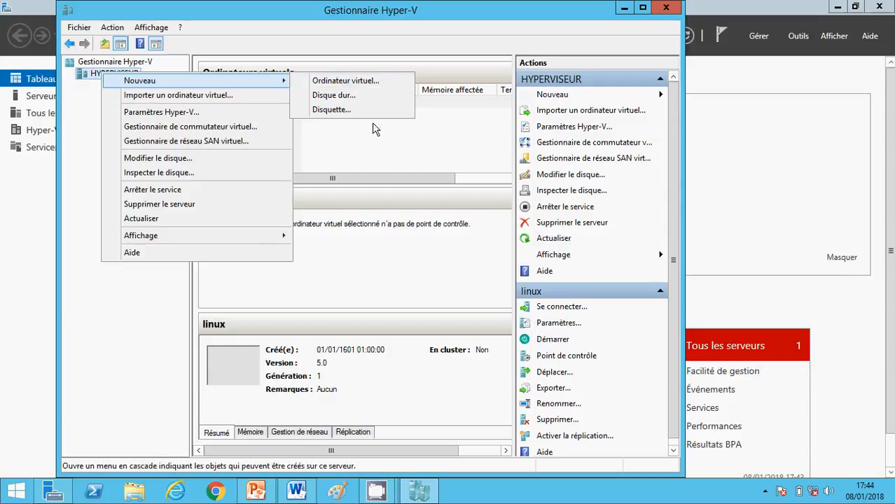
pyautogui.click(363, 87)
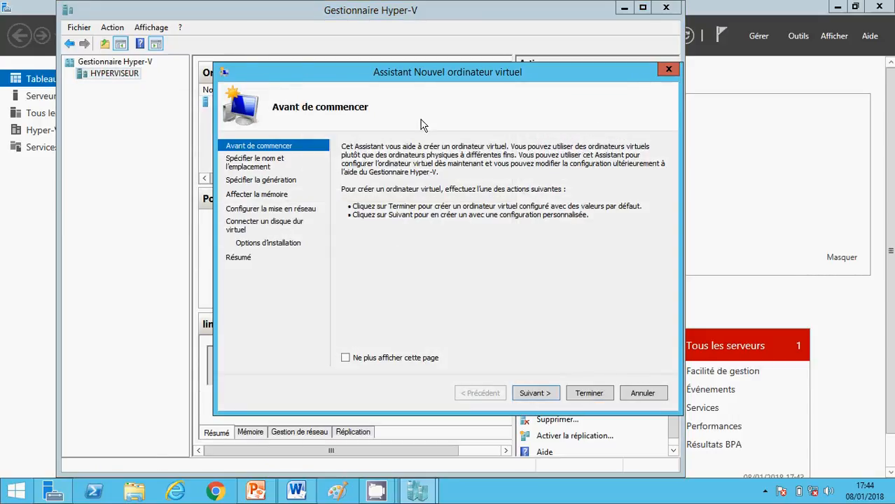
pyautogui.click(532, 395)
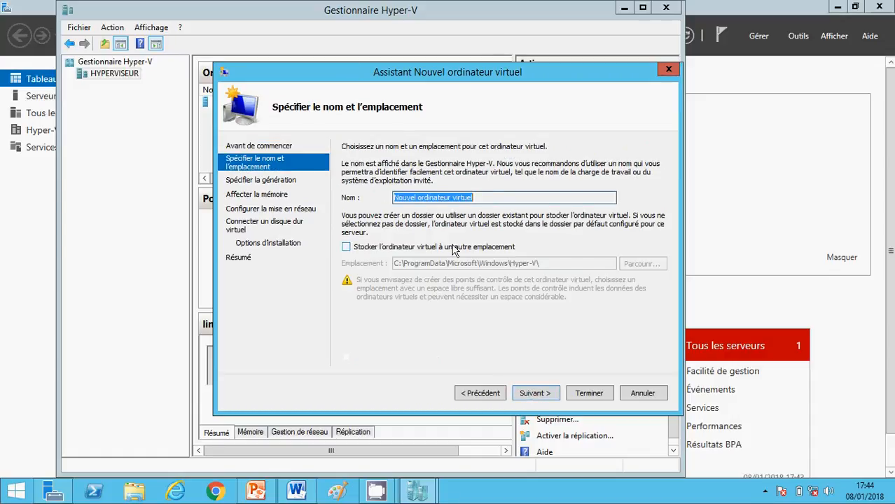
# Step: Name the new virtual machine machineA, keep the default storage location, and choose Génération 2
pyautogui.write('ma')
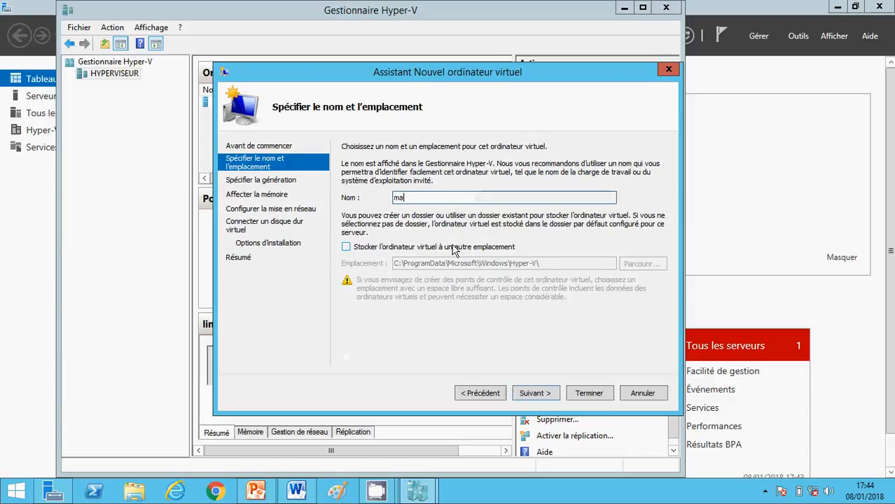
pyautogui.write('chine')
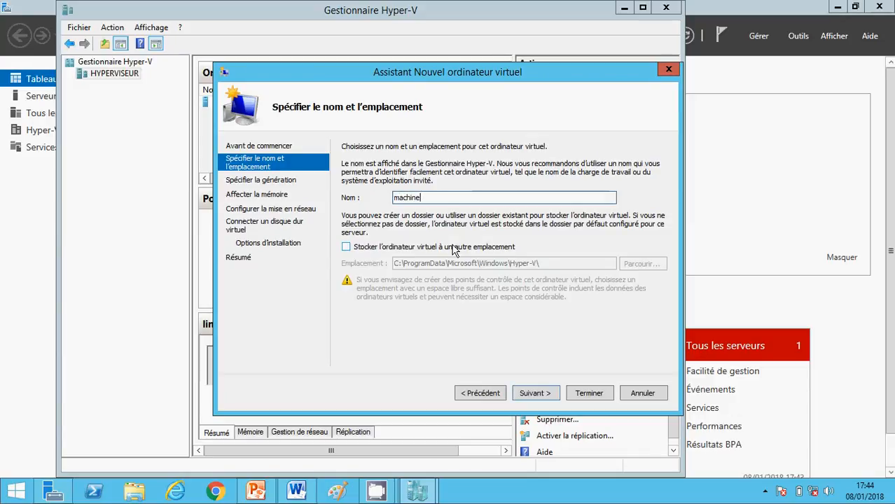
pyautogui.write('A')
pyautogui.click(536, 394)
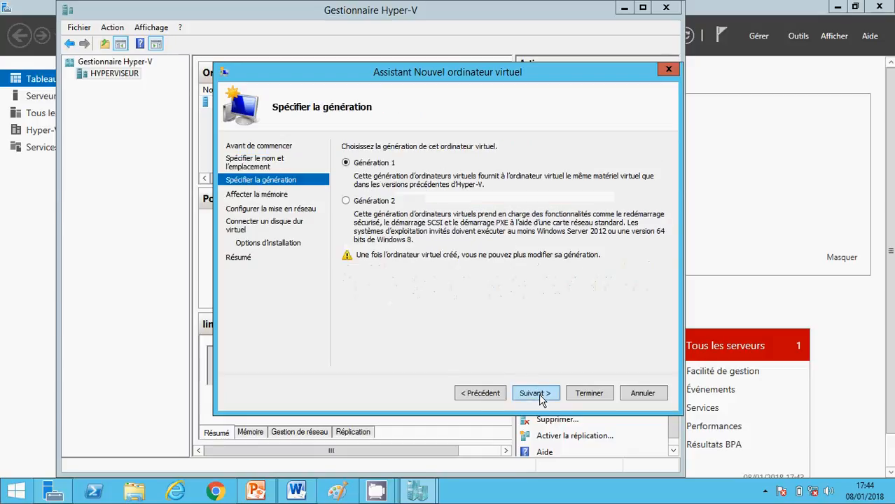
pyautogui.click(345, 201)
pyautogui.click(537, 395)
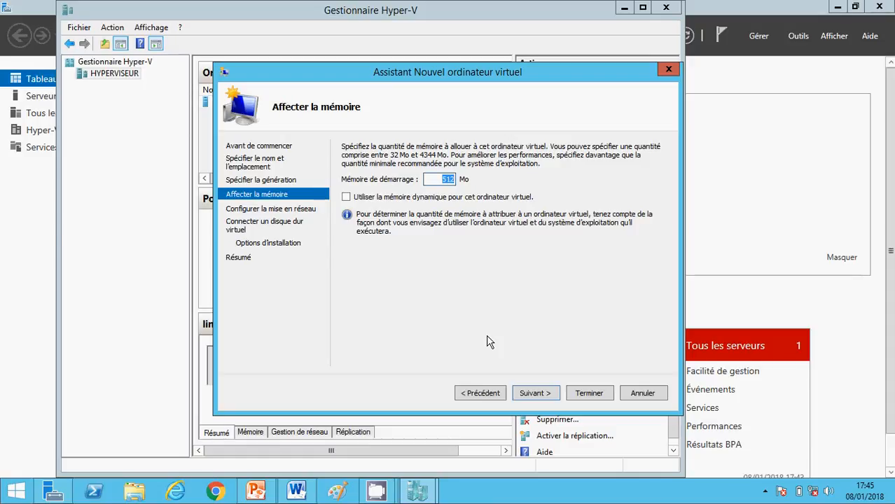
# Step: Enable dynamic memory with 512 Mo of startup memory and leave the network connection on Non connecté
pyautogui.click(346, 198)
pyautogui.click(533, 395)
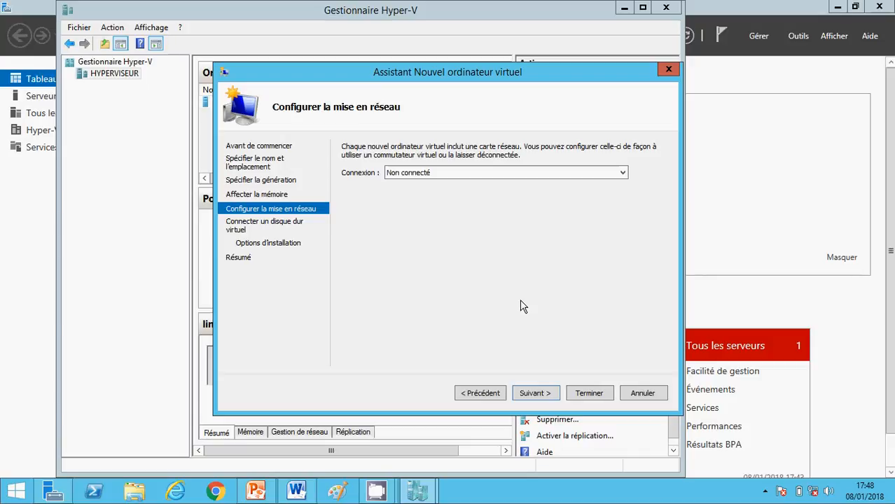
pyautogui.click(534, 394)
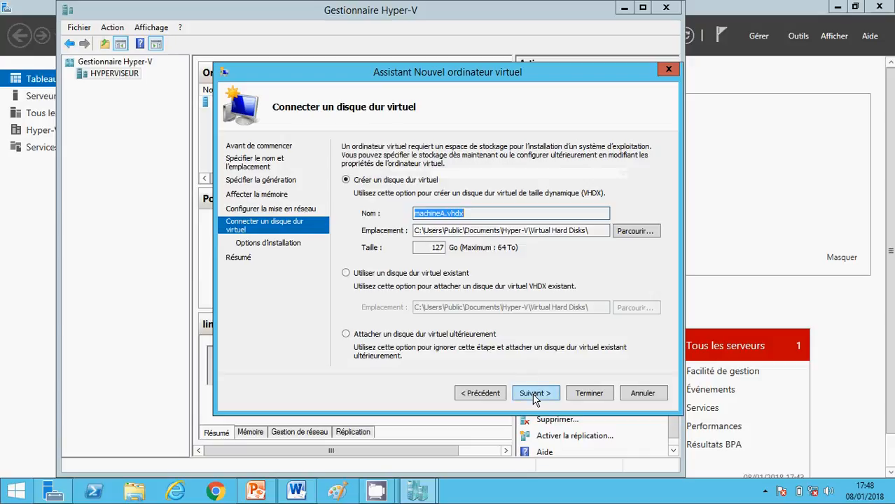
# Step: Rename the new virtual hard disk file as disqueA.vhdx
pyautogui.click(444, 213)
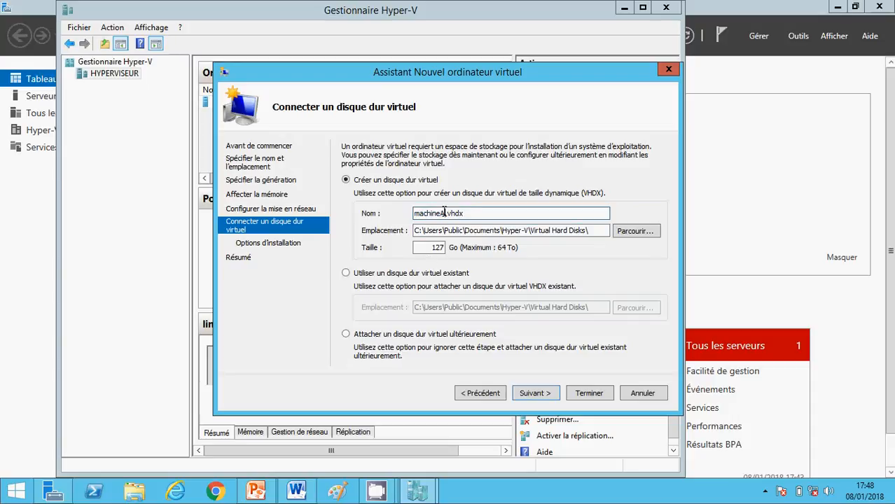
pyautogui.press('BackSpace')
pyautogui.press('BackSpace')
pyautogui.press('BackSpace')
pyautogui.press('BackSpace')
pyautogui.press('BackSpace')
pyautogui.press('BackSpace')
pyautogui.press('BackSpace')
pyautogui.press('BackSpace')
pyautogui.write('disqueA')
# Step: Set the virtual hard disk's size to 10 Go
pyautogui.click(427, 247)
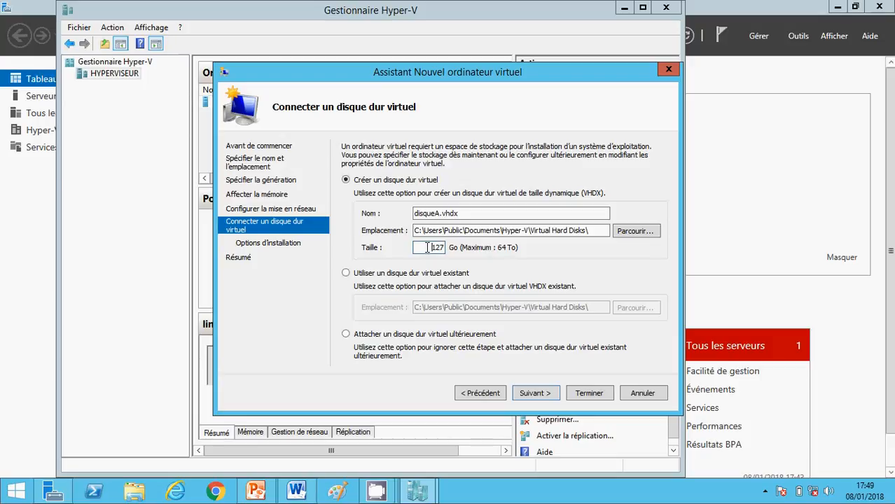
pyautogui.press('Delete')
pyautogui.press('Delete')
pyautogui.press('Delete')
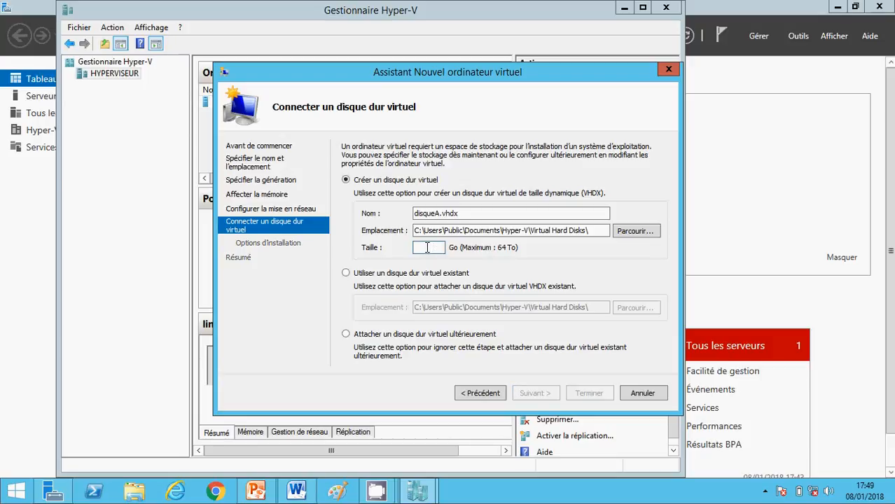
pyautogui.write('10')
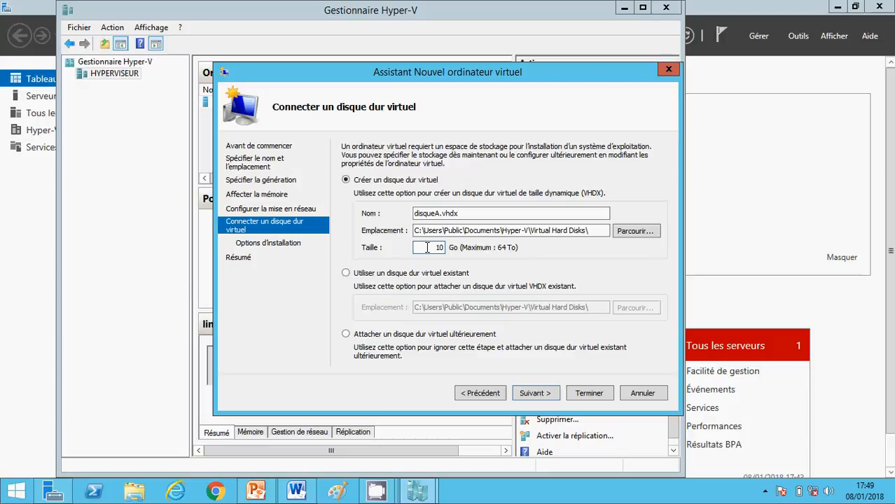
# Step: Keep the option of installing the operating system at another time and finish the wizard to create the virtual machine
pyautogui.click(535, 394)
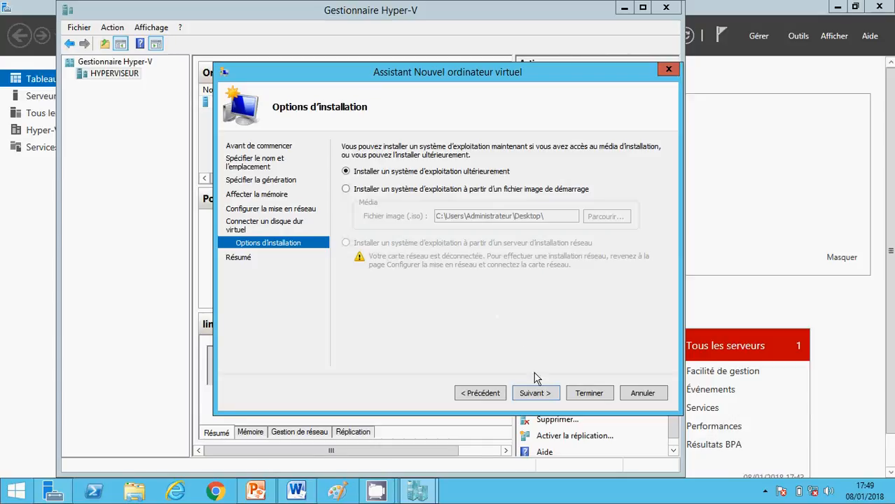
pyautogui.click(536, 394)
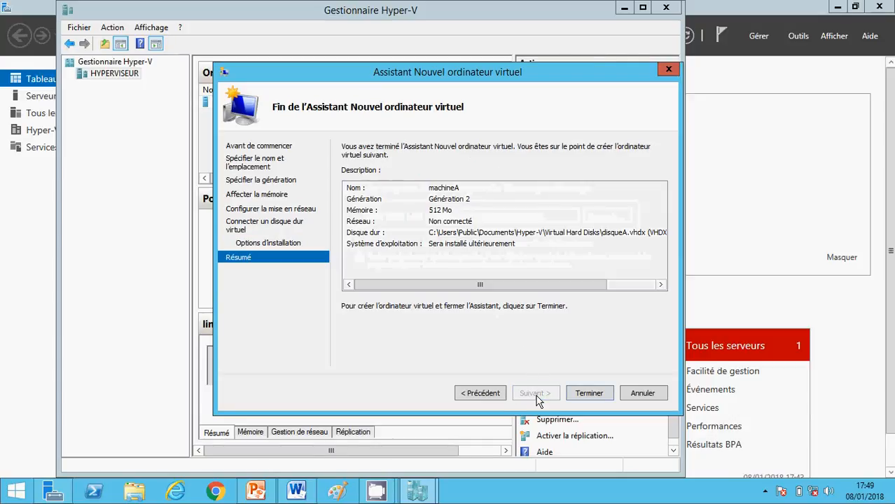
pyautogui.click(588, 394)
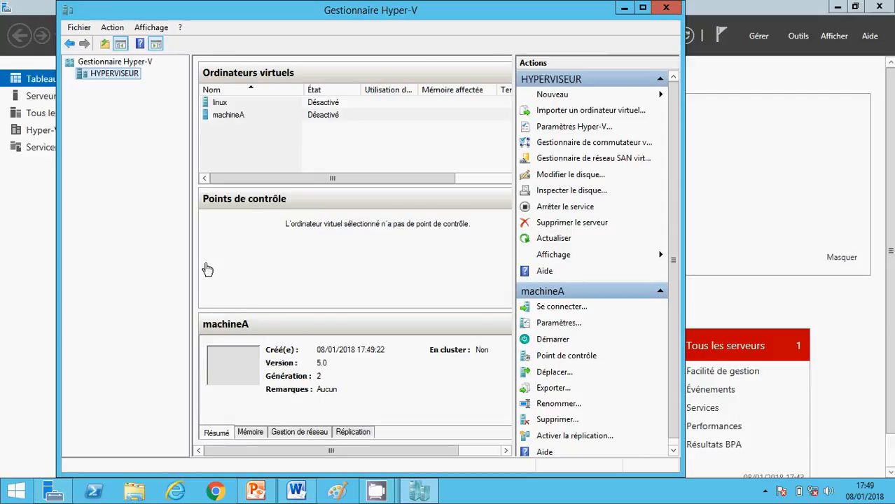
# Step: Switch to PowerPoint, review the New-vm command on slide 4 in full screen, and leave the slideshow
pyautogui.click(256, 490)
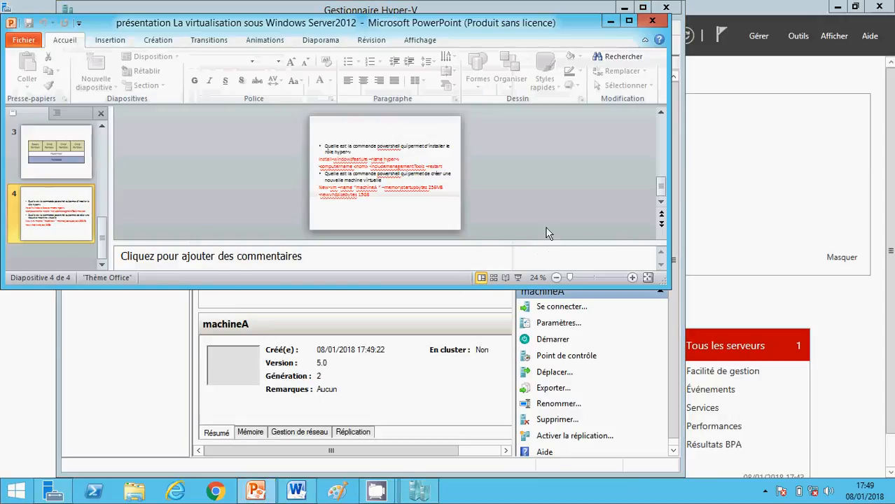
pyautogui.click(518, 278)
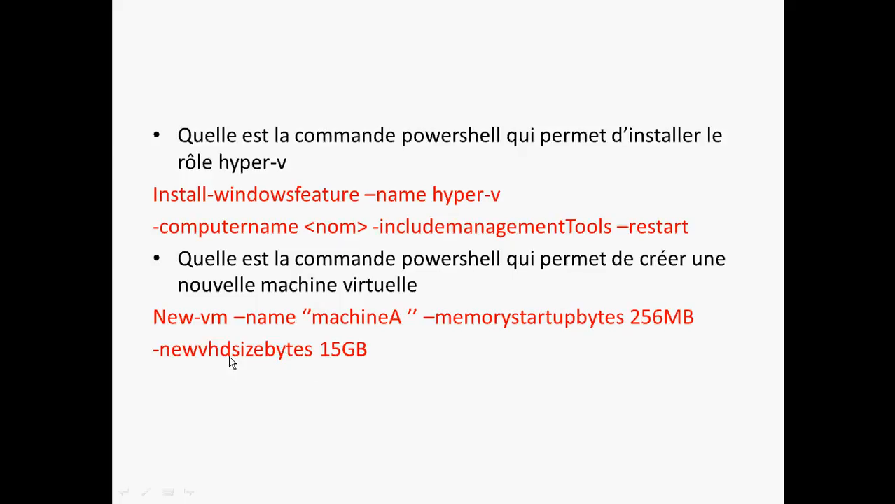
pyautogui.press('Escape')
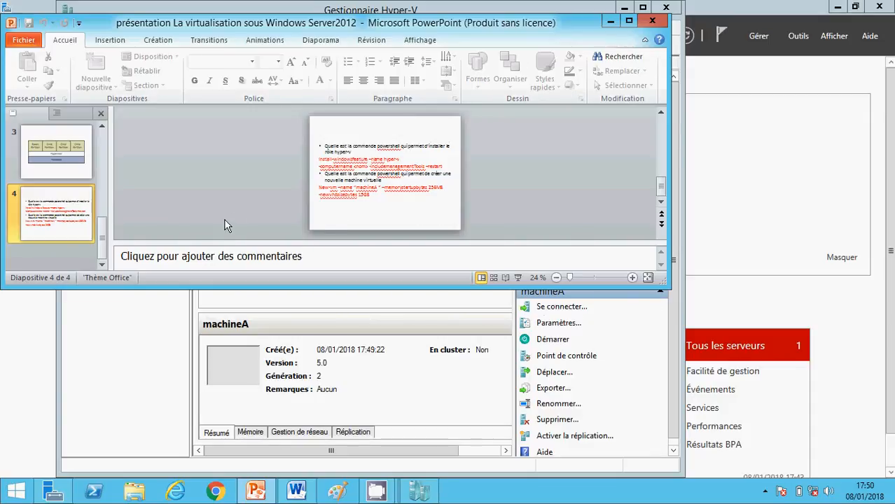
# Step: Switch to PowerShell and start a command with new-vm -name "machineB"
pyautogui.click(93, 493)
pyautogui.write('n')
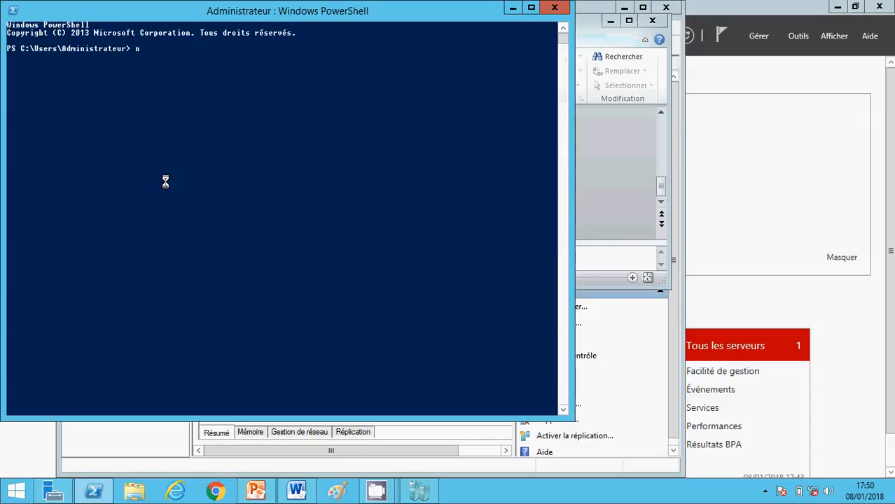
pyautogui.write('ew-vm -name')
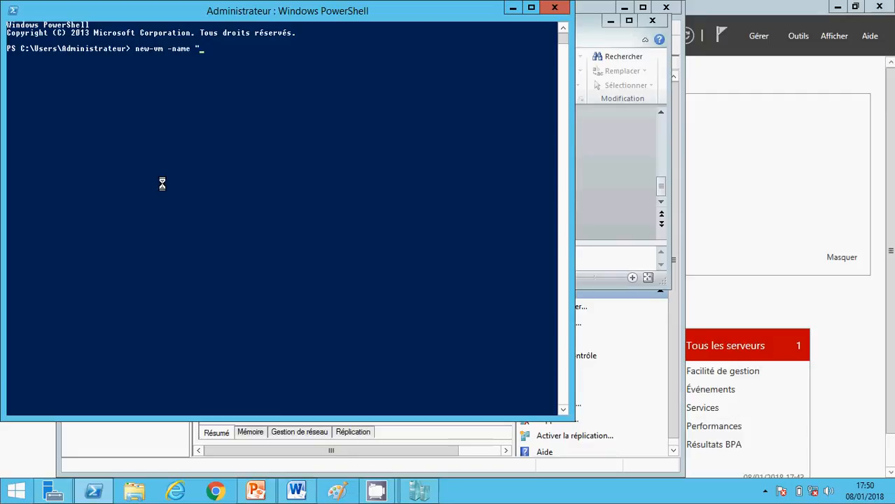
pyautogui.write(' "machineB')
# Step: Check the command on slide 4 in PowerPoint, then extend the PowerShell command with memorystartupbytesizes 256MB -
pyautogui.click(512, 8)
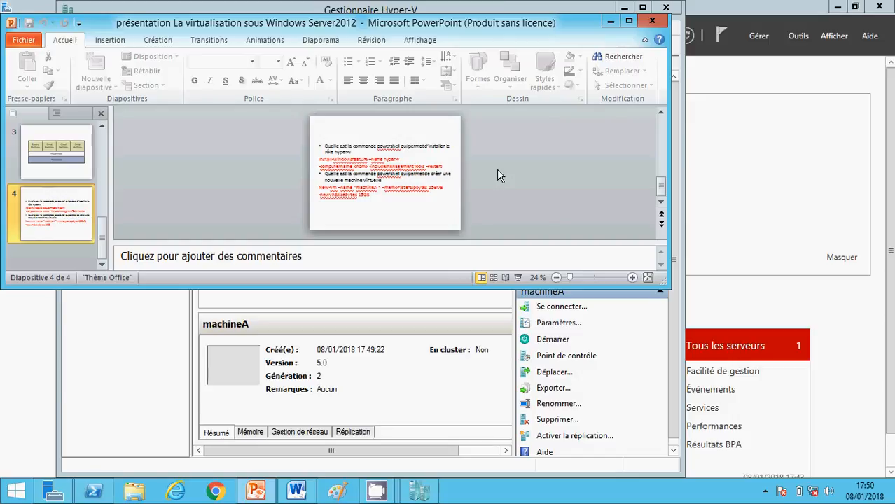
pyautogui.click(625, 9)
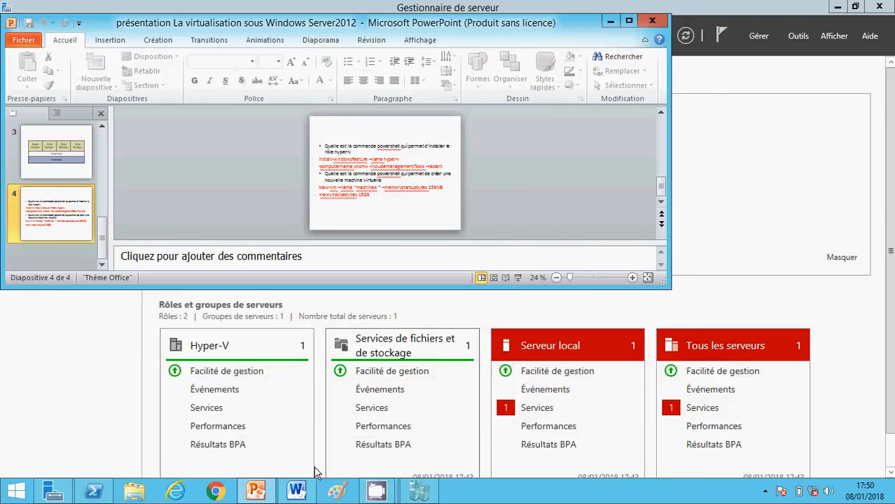
pyautogui.click(93, 492)
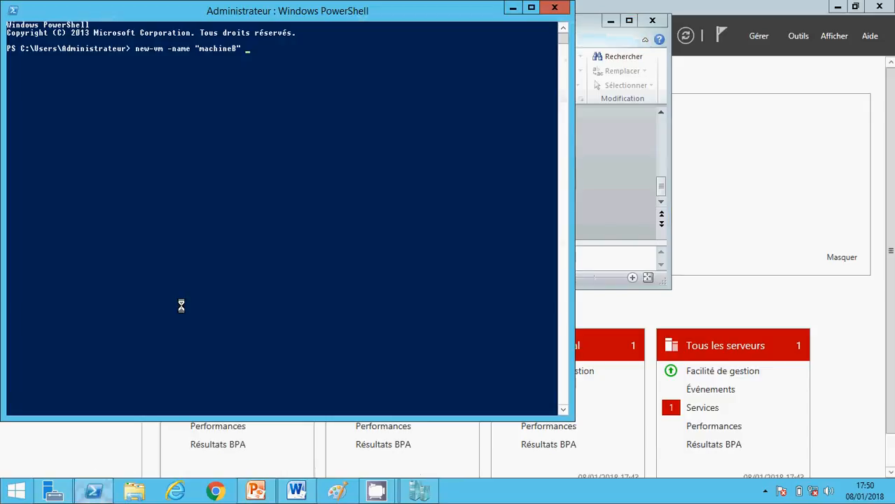
pyautogui.write('memory')
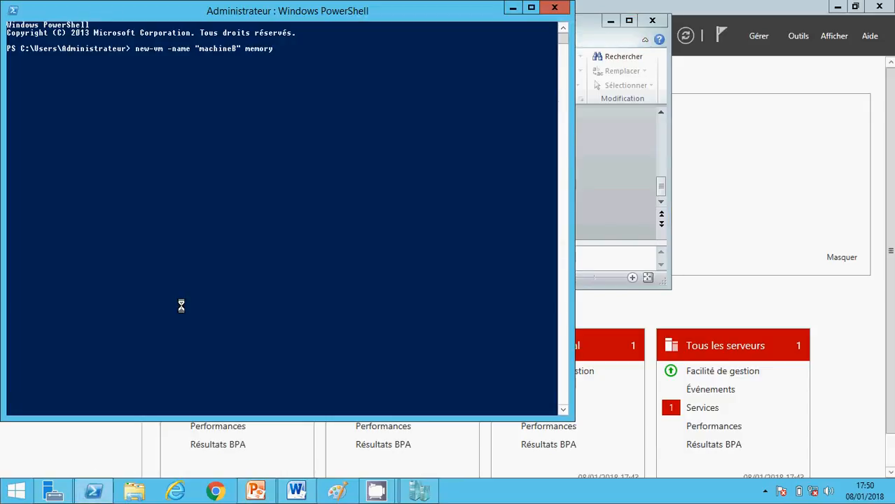
pyautogui.write('startupbytesize')
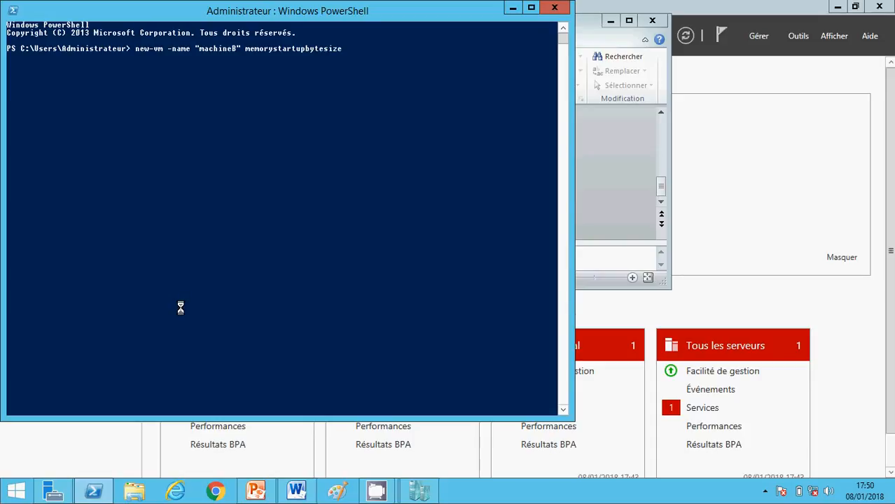
pyautogui.write('s 256MB -')
# Step: Insert the missing hyphen directly before memorystartupbytesizes in the command
pyautogui.click(251, 45)
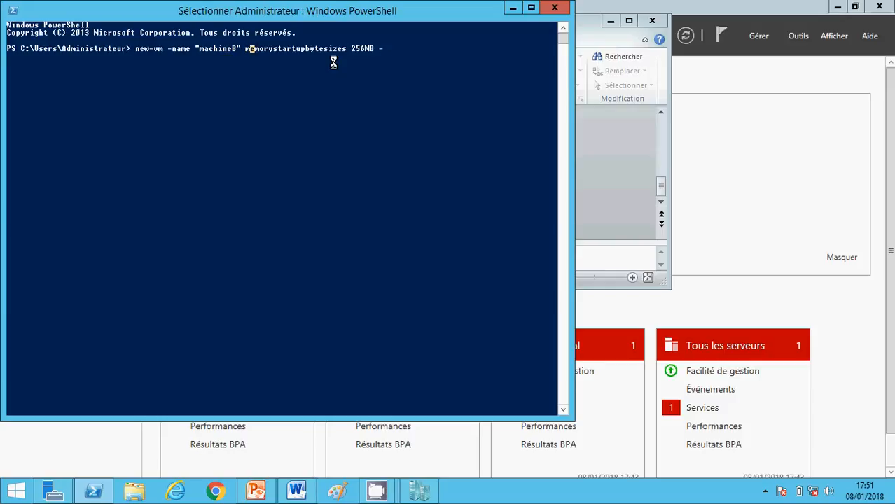
pyautogui.press('Escape')
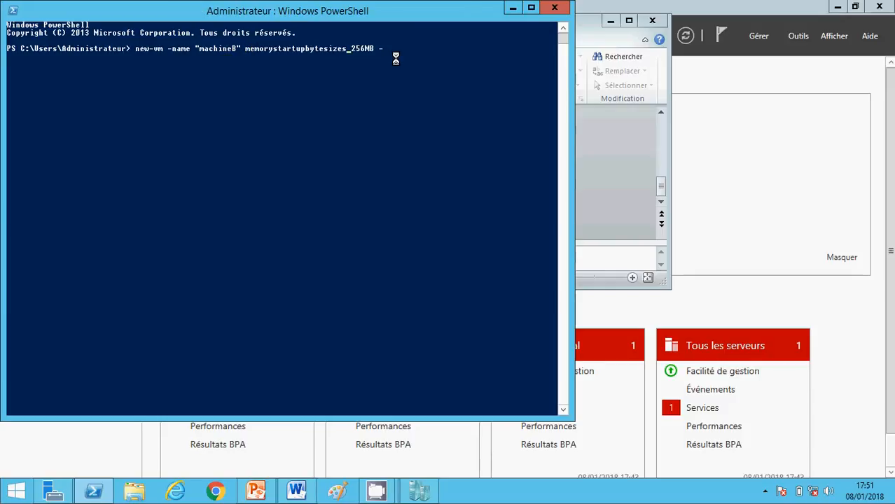
pyautogui.press('Left')
pyautogui.press('Left')
pyautogui.press('Left')
pyautogui.press('Left')
pyautogui.press('Left')
pyautogui.press('Left')
pyautogui.press('Left')
pyautogui.press('Left')
pyautogui.press('Left')
pyautogui.press('Left')
pyautogui.press('Left')
pyautogui.press('Left')
pyautogui.press('Left')
pyautogui.press('Left')
pyautogui.press('Left')
pyautogui.press('Left')
pyautogui.press('Left')
pyautogui.press('Left')
pyautogui.press('Left')
pyautogui.press('Left')
pyautogui.write('-')
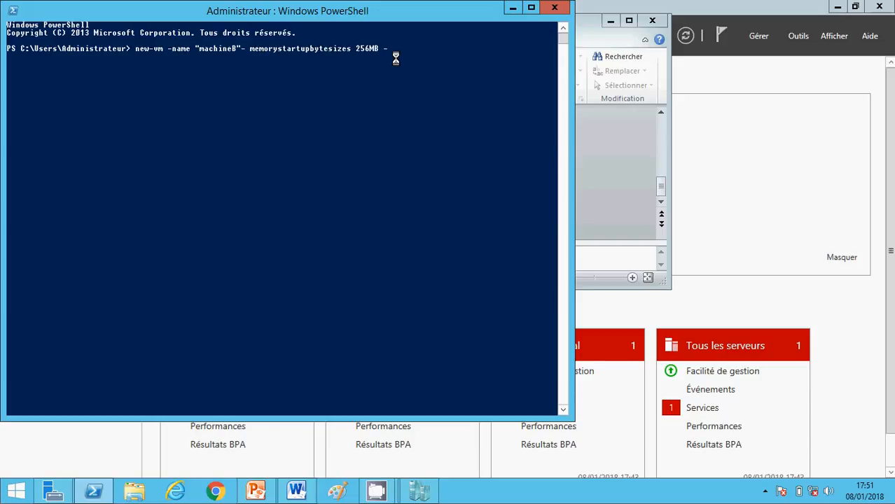
pyautogui.press('BackSpace')
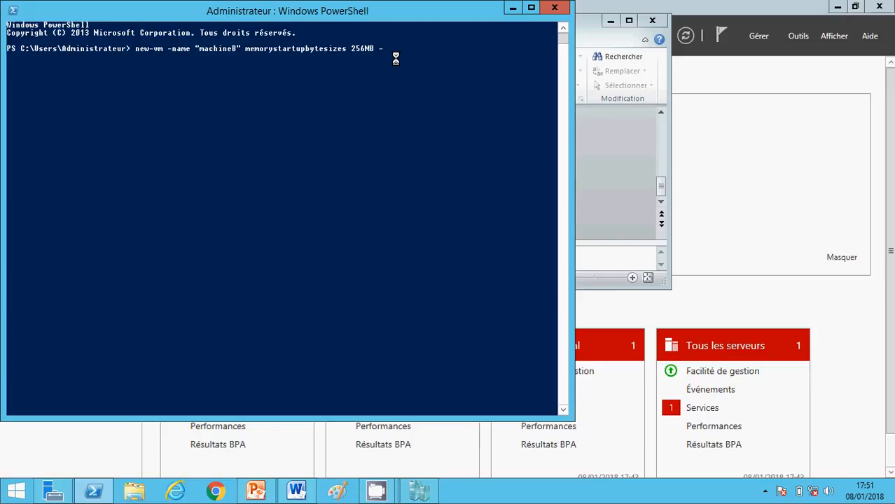
pyautogui.write('-')
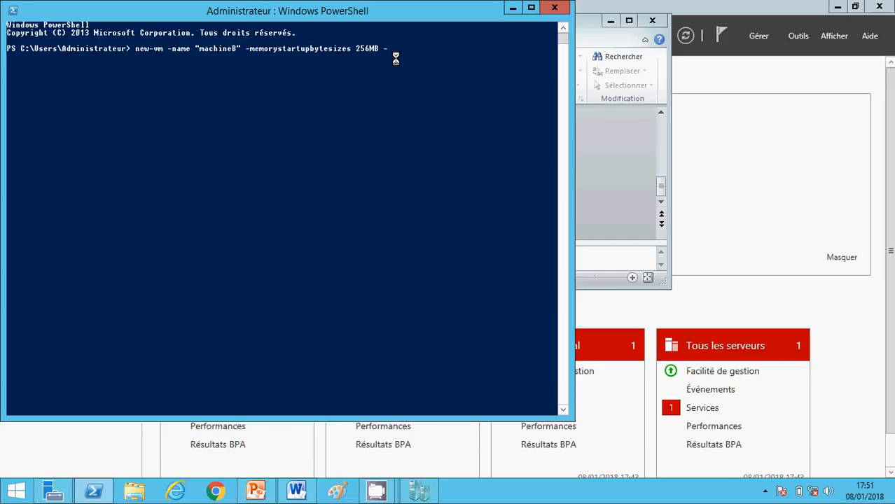
# Step: Complete the disk size parameter at the end of the command as -nevhdsizebbytes, checking slide 4 in PowerPoint
pyautogui.press('Right')
pyautogui.press('Right')
pyautogui.press('Right')
pyautogui.press('Right')
pyautogui.press('Right')
pyautogui.press('Right')
pyautogui.press('Right')
pyautogui.press('Right')
pyautogui.press('Right')
pyautogui.write('nevhd')
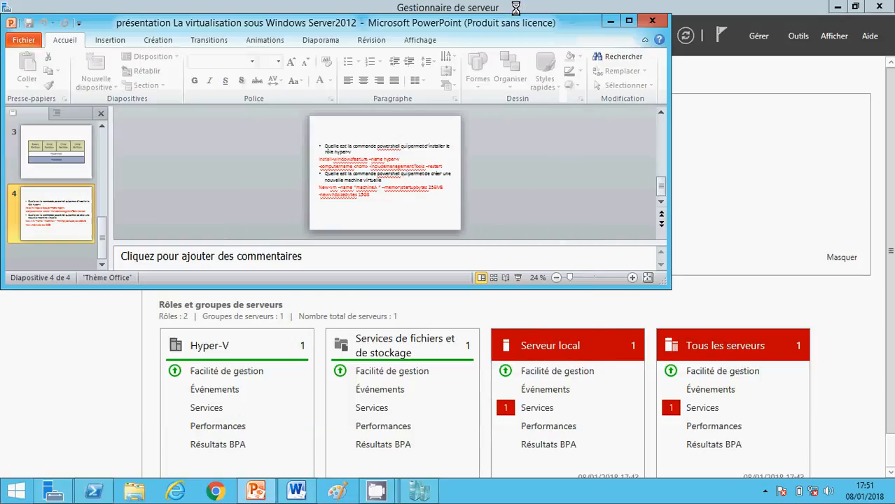
pyautogui.click(512, 8)
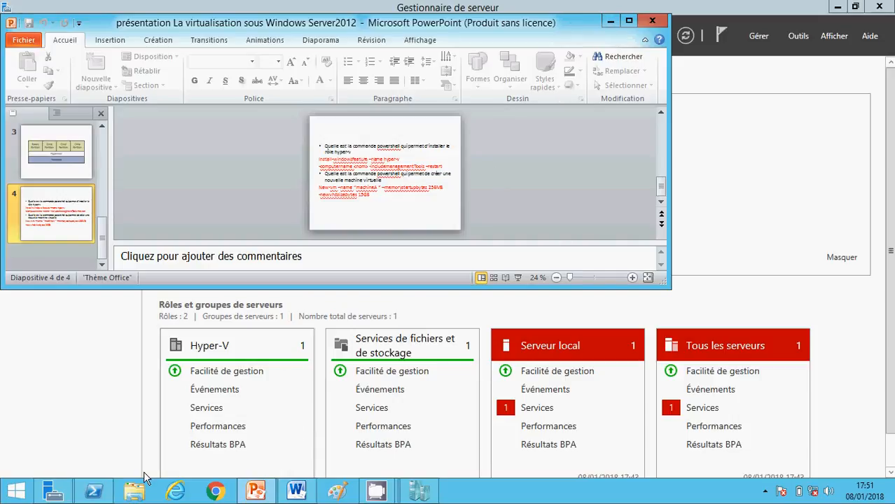
pyautogui.click(94, 491)
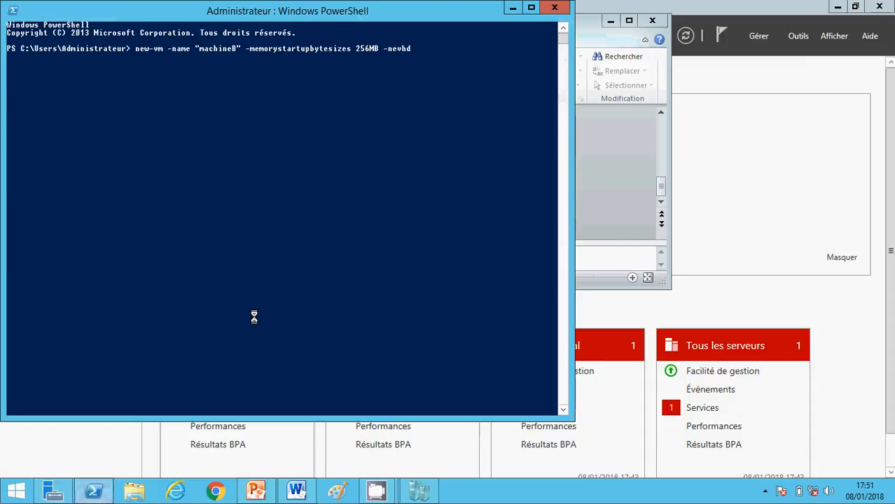
pyautogui.write('sizeb')
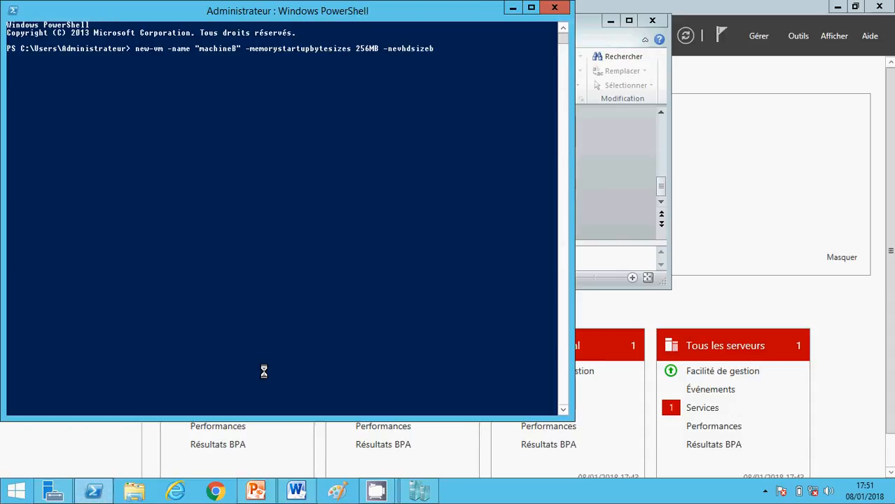
pyautogui.write('bytes')
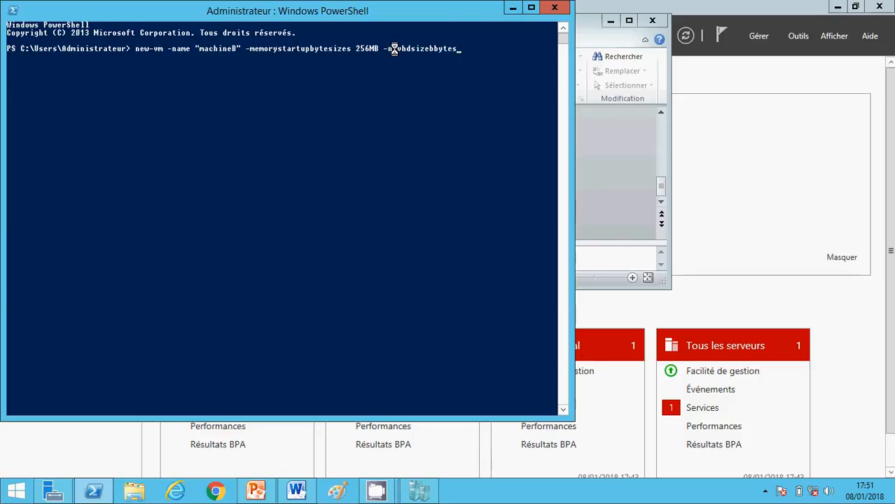
# Step: Change the memory parameter in the command to -memorystartupsizebytes
pyautogui.press('Left')
pyautogui.press('Left')
pyautogui.press('Left')
pyautogui.press('Left')
pyautogui.press('Left')
pyautogui.press('Left')
pyautogui.press('Left')
pyautogui.press('Left')
pyautogui.press('Left')
pyautogui.press('Left')
pyautogui.press('Left')
pyautogui.press('Left')
pyautogui.press('Left')
pyautogui.press('Left')
pyautogui.press('Left')
pyautogui.press('Left')
pyautogui.press('Left')
pyautogui.press('Left')
pyautogui.press('Left')
pyautogui.press('Left')
pyautogui.press('Left')
pyautogui.press('Left')
pyautogui.press('Left')
pyautogui.press('BackSpace')
pyautogui.press('BackSpace')
pyautogui.press('BackSpace')
pyautogui.press('BackSpace')
pyautogui.press('BackSpace')
pyautogui.press('BackSpace')
pyautogui.press('BackSpace')
pyautogui.press('BackSpace')
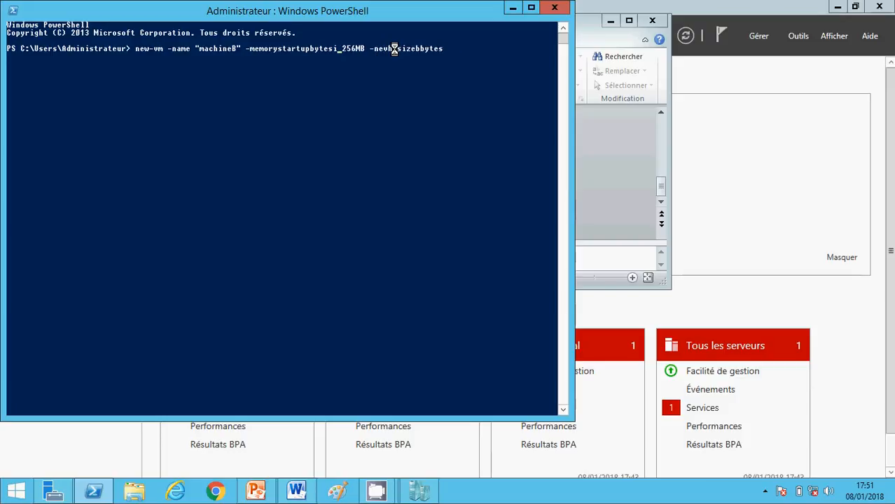
pyautogui.press('BackSpace')
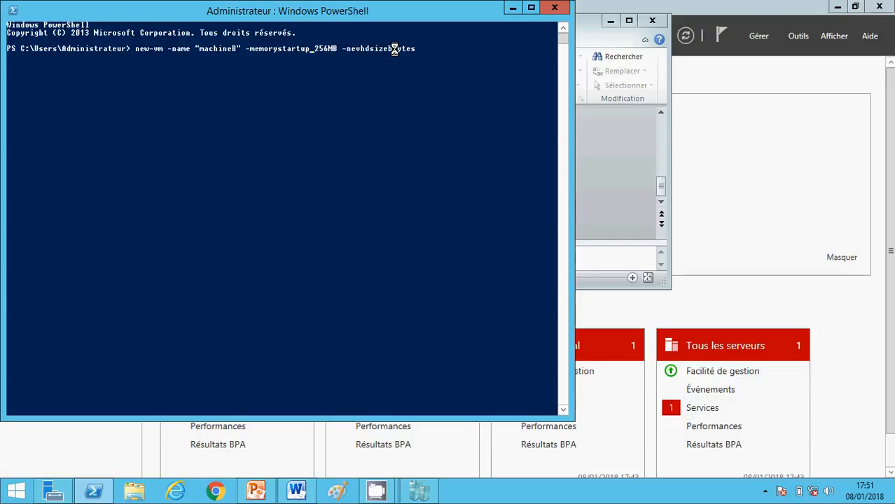
pyautogui.write('sizebyt')
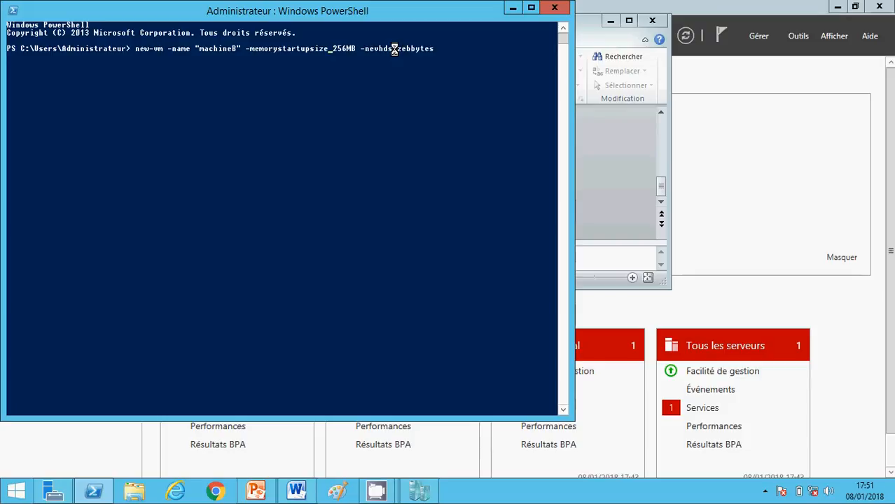
pyautogui.write('es')
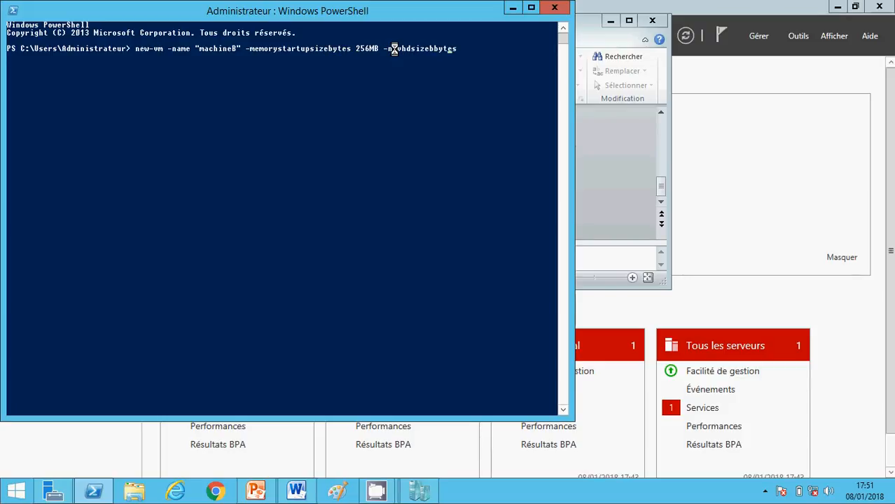
# Step: Give the disk size parameter the value 15GB and run the New-vm command
pyautogui.write(' 15GB')
pyautogui.press('Return')
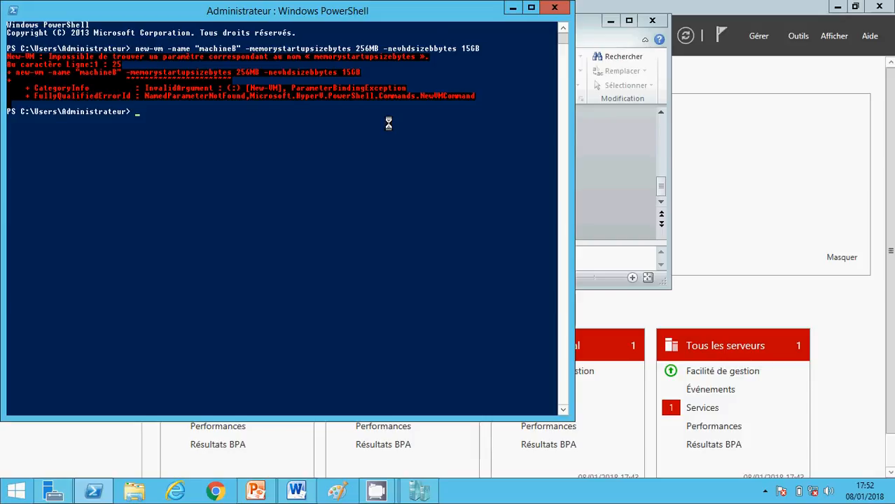
# Step: Recall the last PowerShell command and check its syntax against slide 4 in PowerPoint
pyautogui.press('Up')
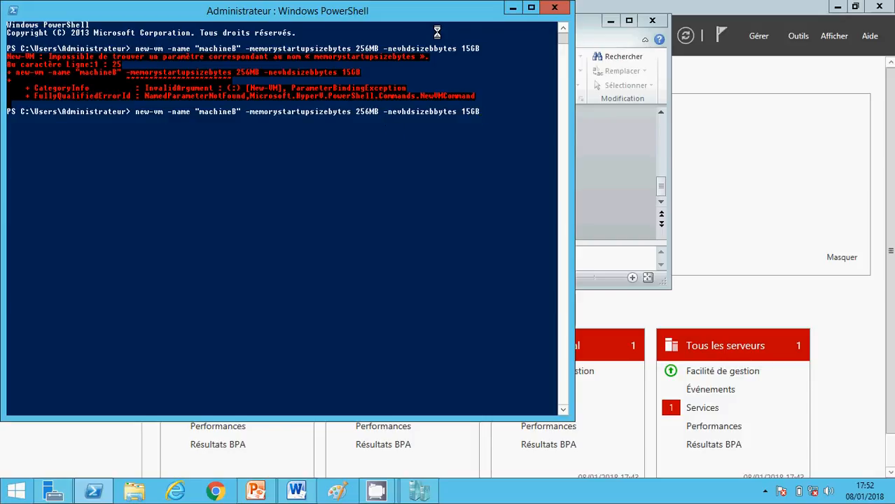
pyautogui.click(513, 8)
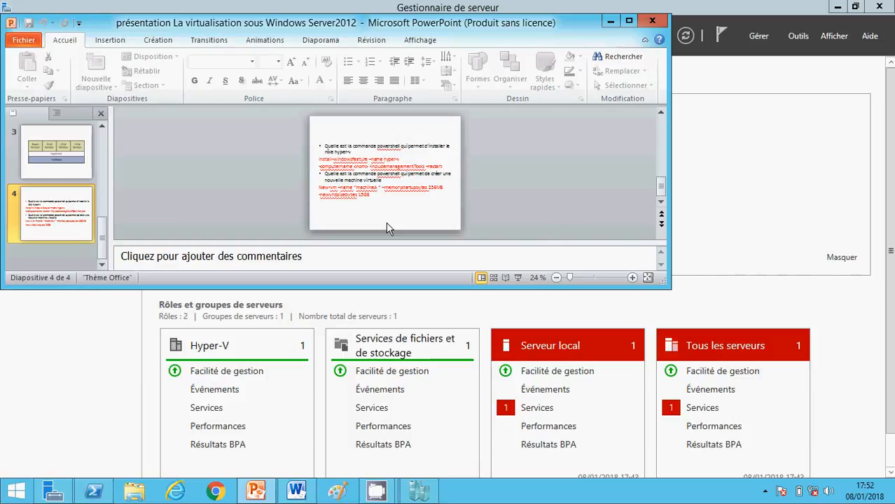
pyautogui.click(611, 22)
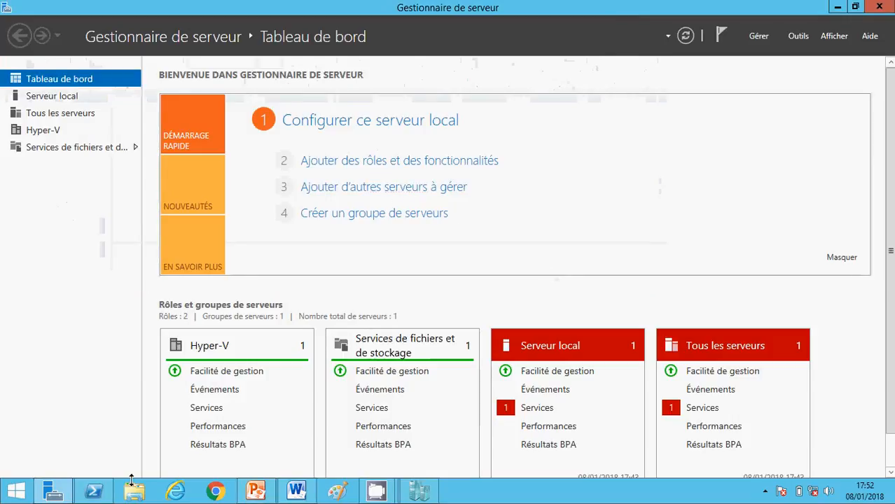
pyautogui.click(93, 492)
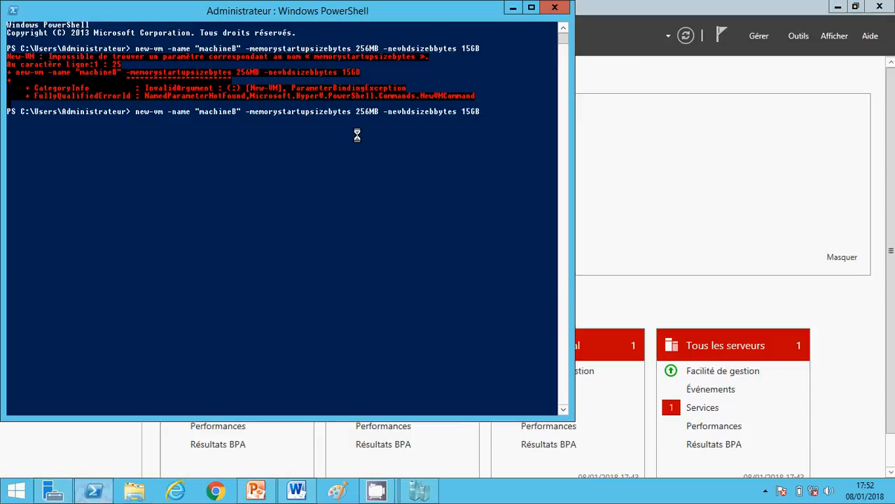
# Step: Correct the memory parameter to -memorystartupbytes and run the New-vm command again
pyautogui.press('Left')
pyautogui.press('Left')
pyautogui.press('Left')
pyautogui.press('Left')
pyautogui.press('Left')
pyautogui.press('Left')
pyautogui.press('Left')
pyautogui.press('Left')
pyautogui.press('Left')
pyautogui.press('Left')
pyautogui.press('Left')
pyautogui.press('Left')
pyautogui.press('Left')
pyautogui.press('Left')
pyautogui.press('Left')
pyautogui.press('Left')
pyautogui.press('Left')
pyautogui.press('Left')
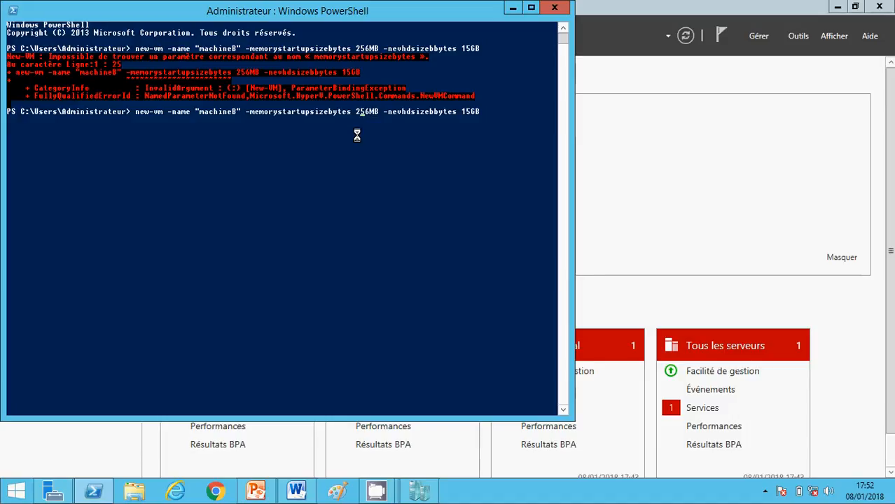
pyautogui.press('Left')
pyautogui.press('Left')
pyautogui.press('Left')
pyautogui.press('Left')
pyautogui.press('BackSpace')
pyautogui.press('BackSpace')
pyautogui.press('BackSpace')
pyautogui.press('BackSpace')
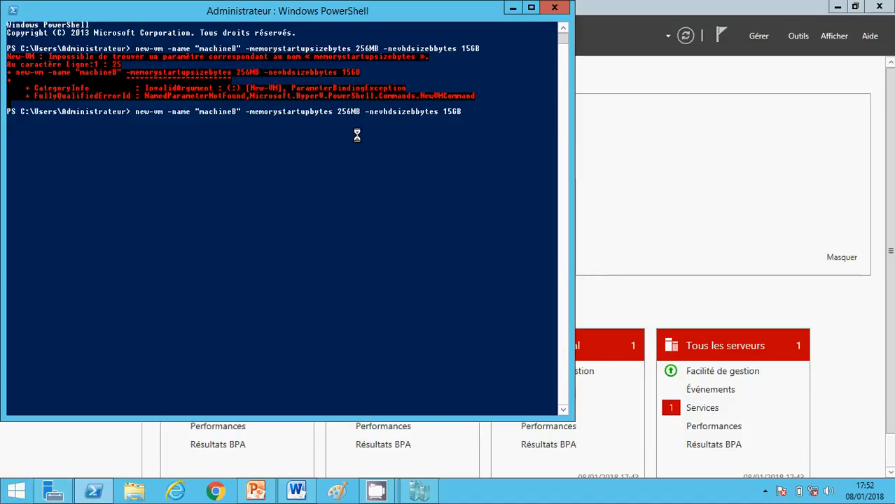
pyautogui.press('Right')
pyautogui.press('Right')
pyautogui.press('Right')
pyautogui.press('Right')
pyautogui.press('Right')
pyautogui.press('Right')
pyautogui.press('Right')
pyautogui.press('Right')
pyautogui.press('Right')
pyautogui.press('Right')
pyautogui.press('Right')
pyautogui.press('Right')
pyautogui.press('Right')
pyautogui.press('Right')
pyautogui.press('Right')
pyautogui.press('Right')
pyautogui.press('Right')
pyautogui.press('Right')
pyautogui.press('Right')
pyautogui.press('Right')
pyautogui.press('Right')
pyautogui.press('Return')
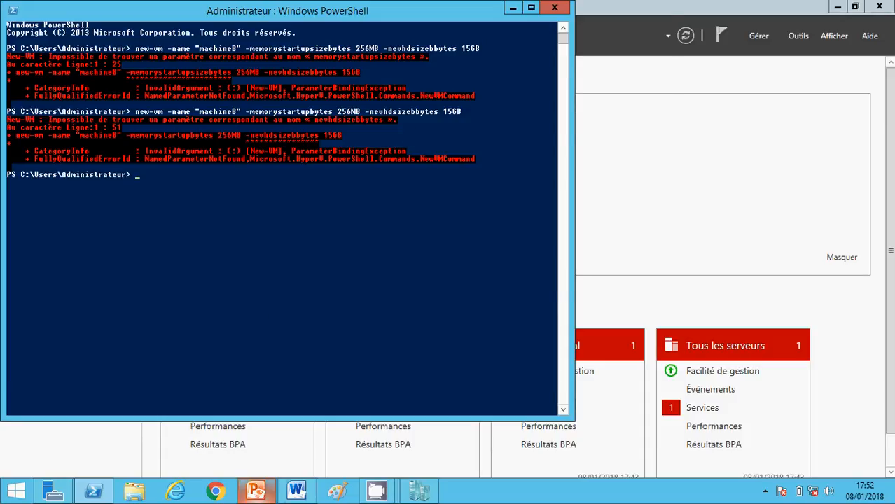
# Step: Switch to PowerPoint and review the New-vm parameters on slide 4 in full screen
pyautogui.hotkey('alt', 'Tab')
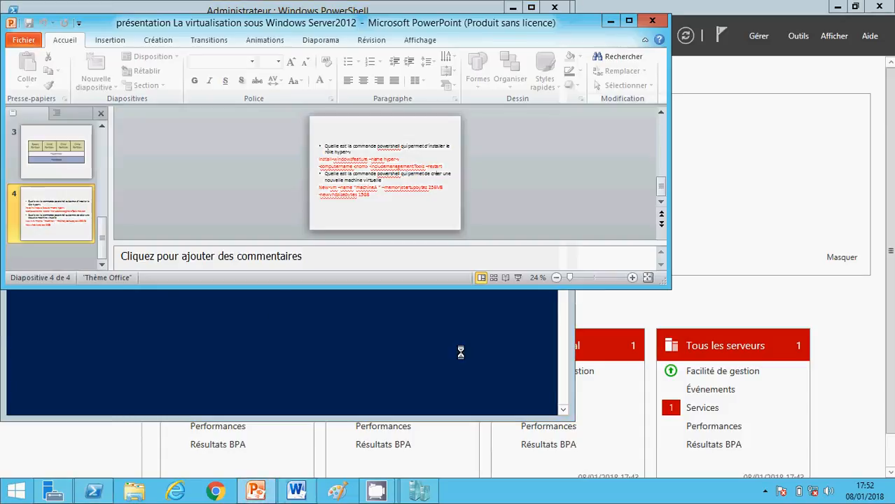
pyautogui.click(518, 278)
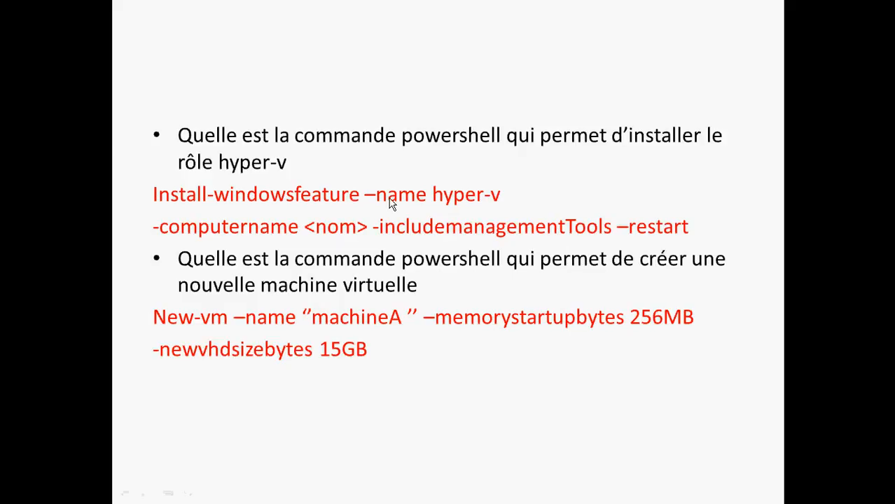
pyautogui.press('Escape')
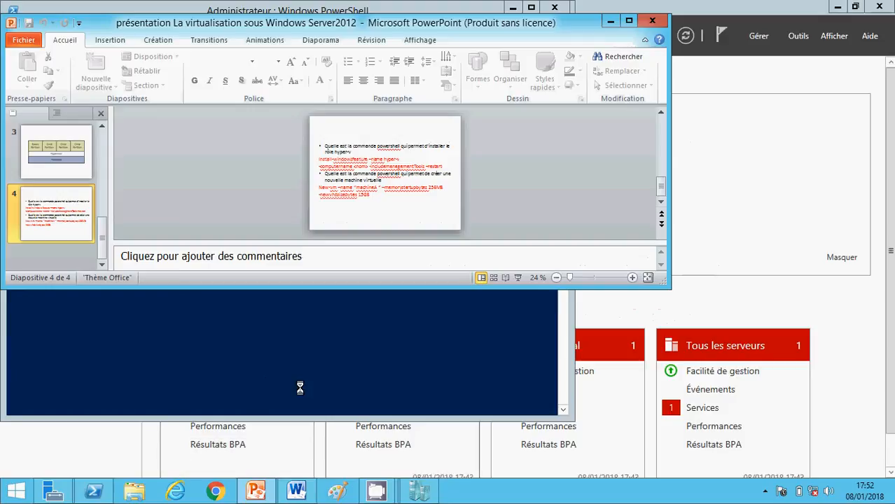
# Step: Return to PowerShell, recall the New-VM command for machineB, change the disk size parameter to -newvhdsizebbytes and run it
pyautogui.click(96, 493)
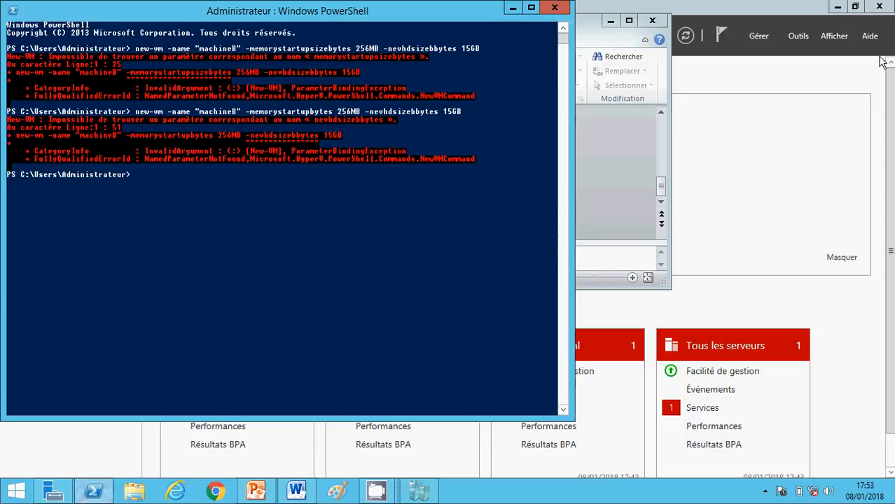
pyautogui.click(838, 7)
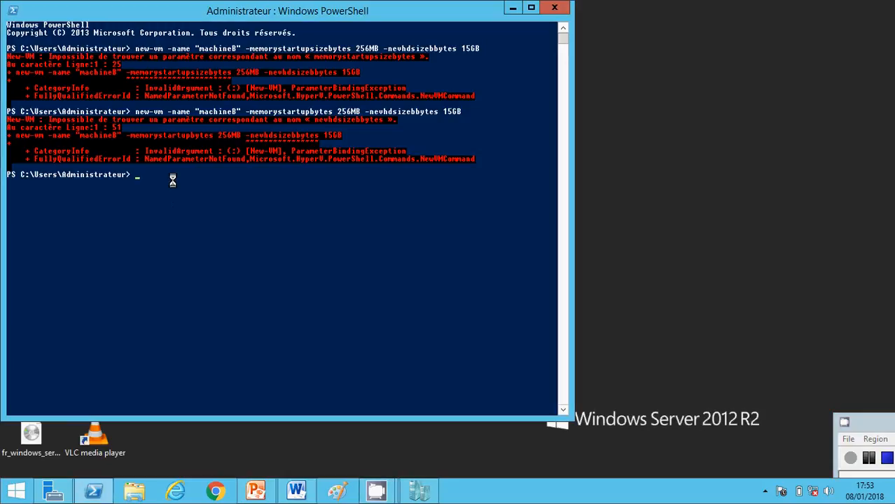
pyautogui.press('Up')
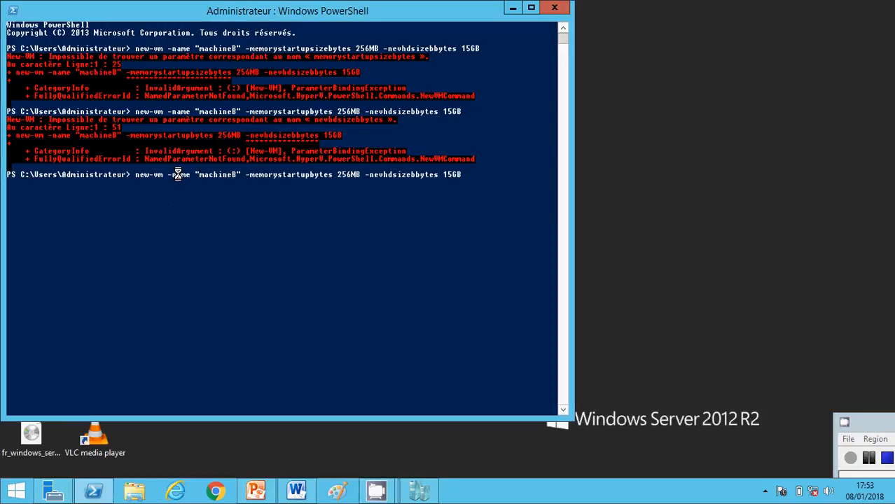
pyautogui.press('Left')
pyautogui.press('Left')
pyautogui.press('Left')
pyautogui.press('Left')
pyautogui.press('Left')
pyautogui.press('Left')
pyautogui.press('Left')
pyautogui.press('Left')
pyautogui.press('Left')
pyautogui.press('Left')
pyautogui.press('Left')
pyautogui.press('Left')
pyautogui.write('v')
pyautogui.press('Right')
pyautogui.press('Right')
pyautogui.press('Right')
pyautogui.press('Right')
pyautogui.press('Right')
pyautogui.press('Right')
pyautogui.press('Right')
pyautogui.press('Right')
pyautogui.press('Right')
pyautogui.press('Right')
pyautogui.press('Right')
pyautogui.press('Right')
pyautogui.press('Right')
pyautogui.press('Right')
pyautogui.press('Right')
pyautogui.press('Right')
pyautogui.press('Right')
pyautogui.press('Return')
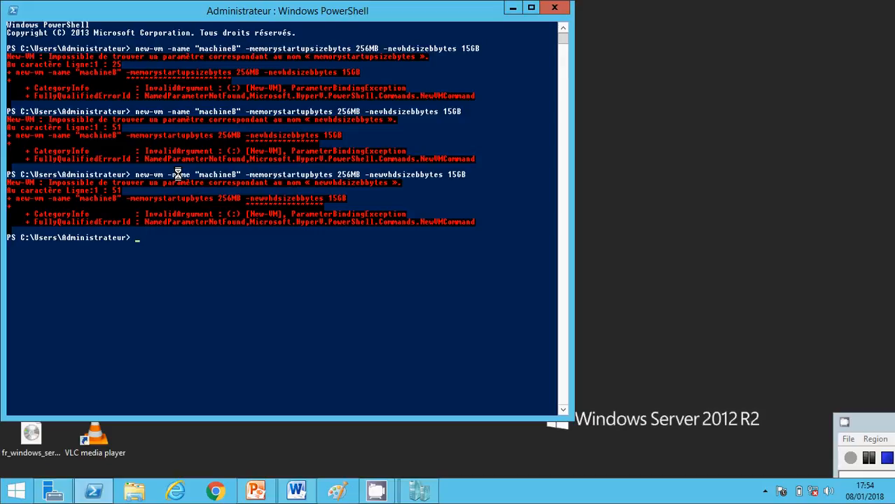
# Step: Recall the New-VM command, correct the disk size parameter to -newvhdsizebytes and run it again
pyautogui.press('Up')
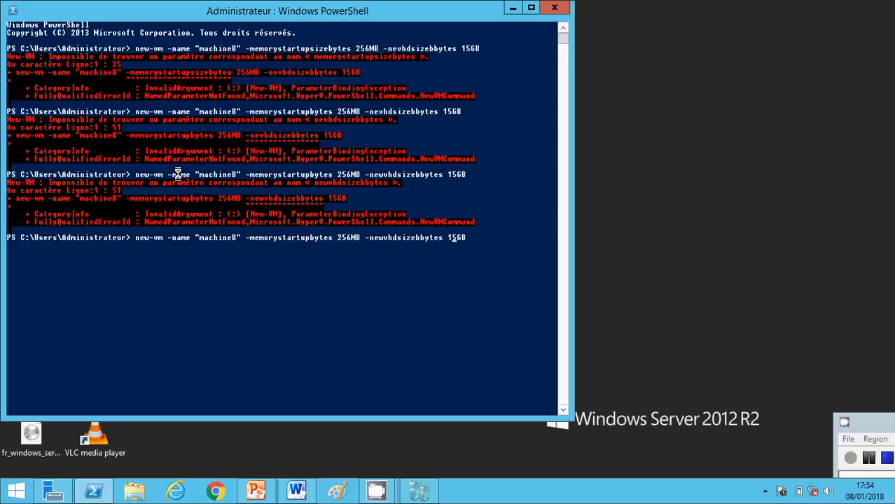
pyautogui.press('Left')
pyautogui.press('Left')
pyautogui.press('Left')
pyautogui.press('Left')
pyautogui.press('BackSpace')
pyautogui.press('Right')
pyautogui.press('Right')
pyautogui.press('Right')
pyautogui.press('Right')
pyautogui.press('Return')
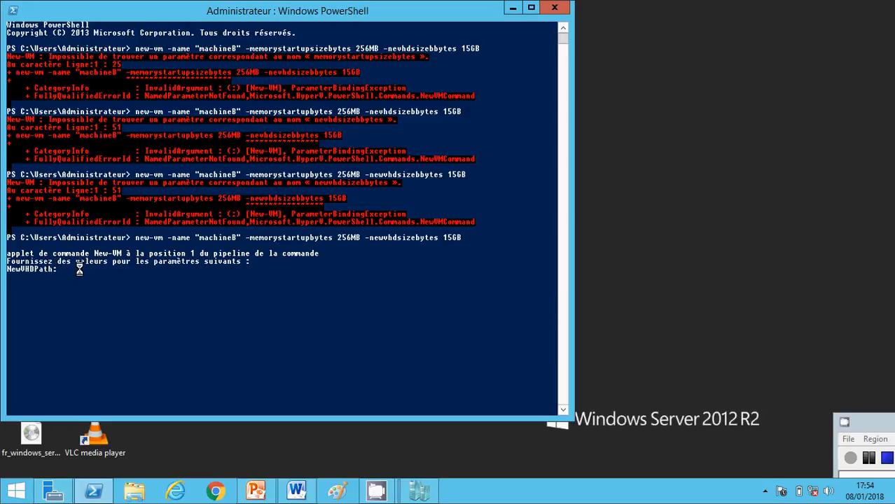
# Step: Supply c://harddriveB.vhdx as the new virtual hard disk path to create machineB
pyautogui.write(':/')
pyautogui.press('BackSpace')
pyautogui.press('BackSpace')
pyautogui.write('DisqueB')
pyautogui.press('BackSpace')
pyautogui.press('BackSpace')
pyautogui.press('BackSpace')
pyautogui.press('BackSpace')
pyautogui.write('arddriveB.vhdx')
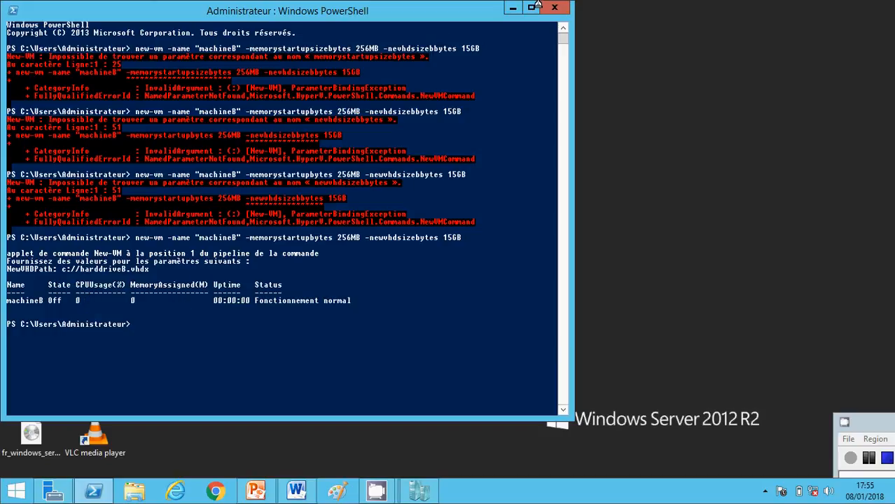
# Step: Minimize PowerShell and check the virtual machine list of HYPERVISEUR in Hyper-V Manager for machineB
pyautogui.click(513, 8)
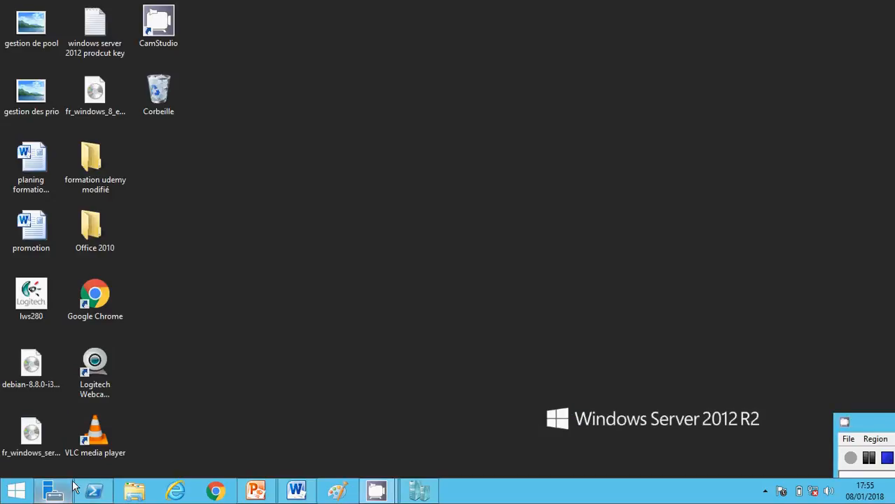
pyautogui.click(54, 490)
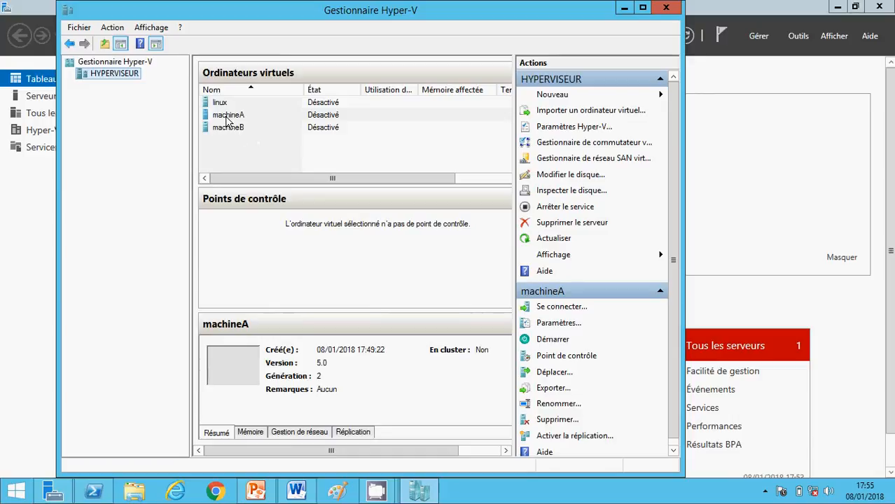
pyautogui.rightClick(114, 73)
pyautogui.click(100, 139)
# Step: Switch to PowerPoint, review the course outline on slide 1 in full screen, and return to Hyper-V Manager
pyautogui.click(256, 491)
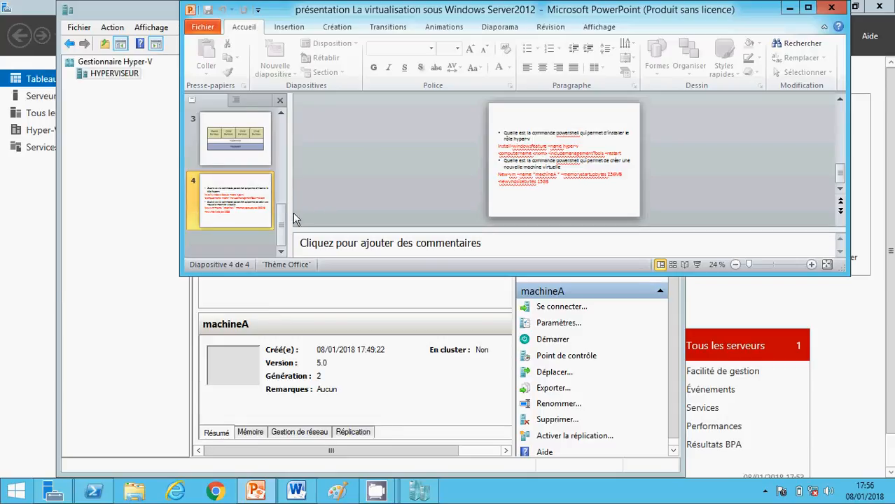
pyautogui.moveTo(281, 218); pyautogui.dragTo(284, 143)
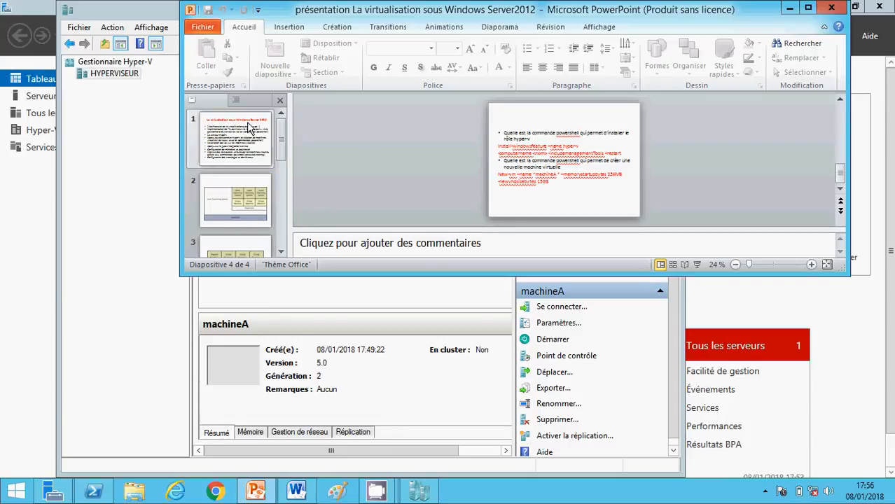
pyautogui.click(249, 130)
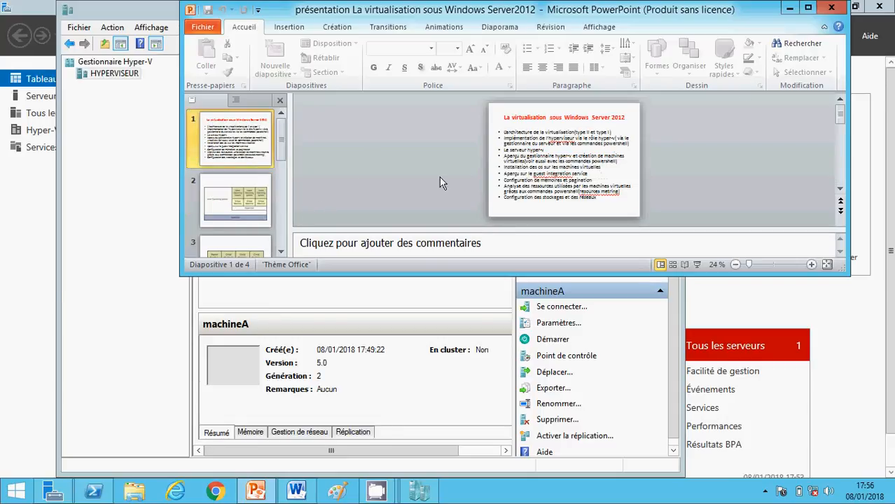
pyautogui.click(697, 264)
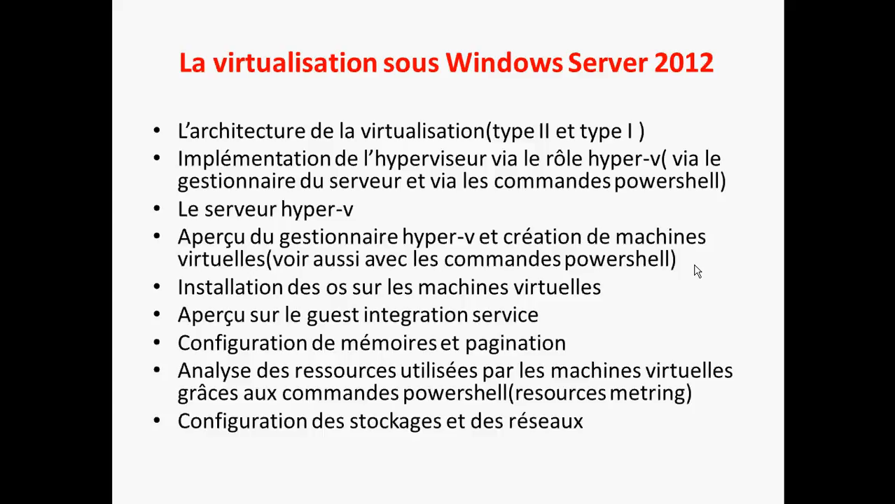
pyautogui.press('Escape')
pyautogui.click(790, 8)
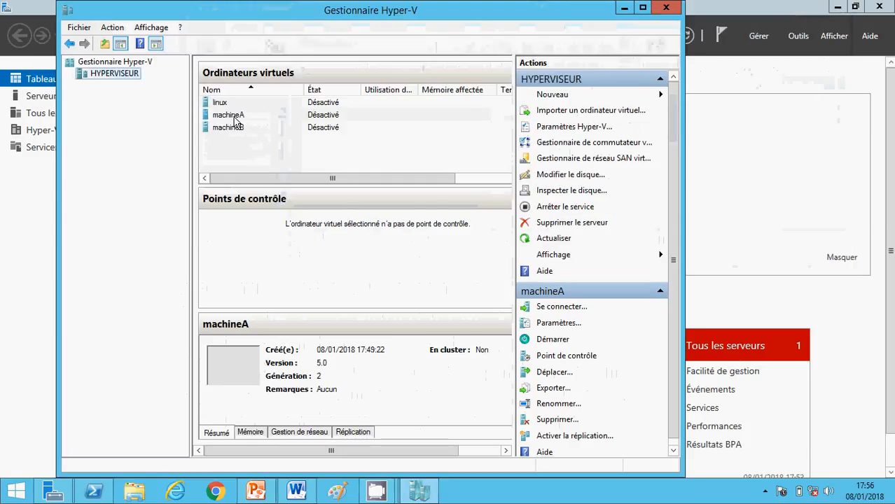
# Step: View the connection window of machineA and close it again
pyautogui.rightClick(236, 119)
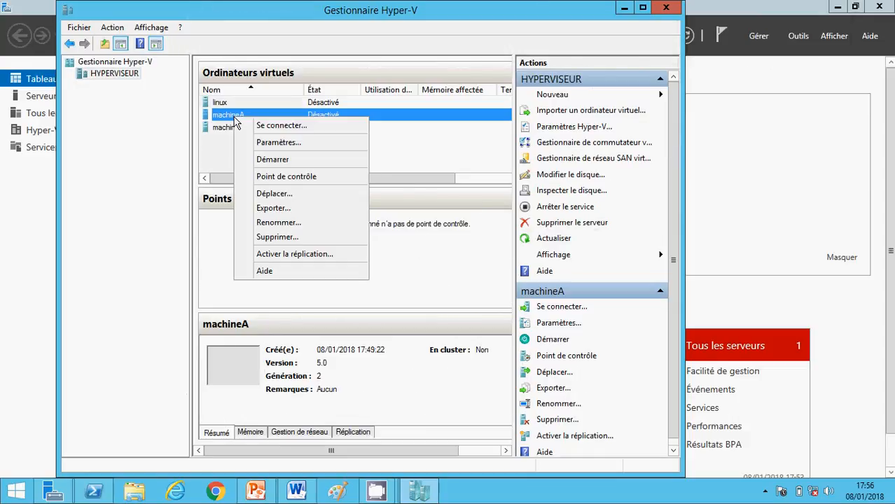
pyautogui.click(256, 126)
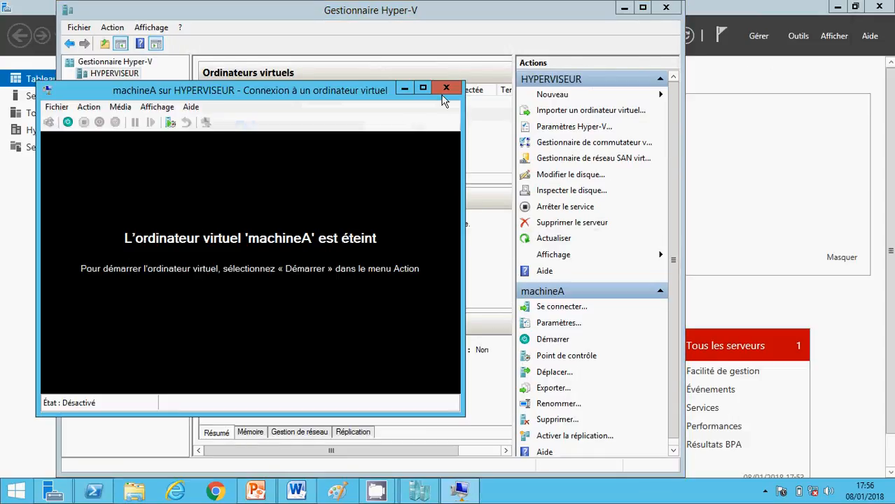
pyautogui.click(442, 89)
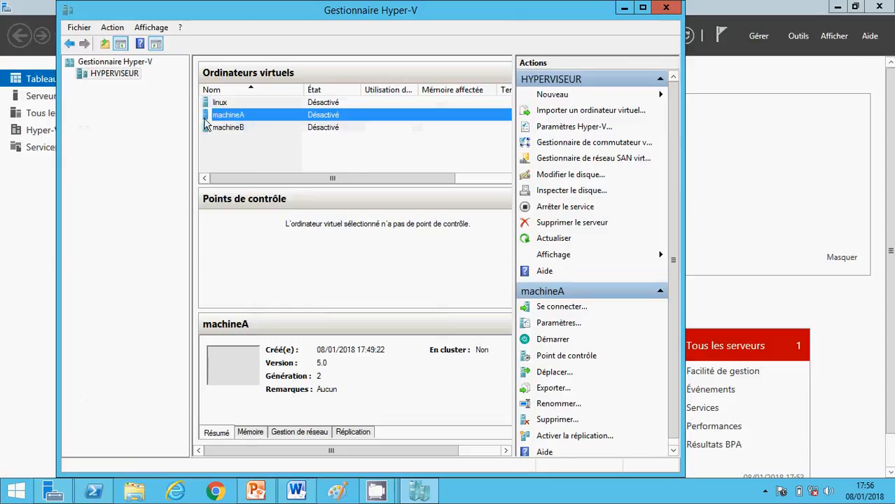
# Step: Examine the SCSI hard disk in machineA's settings and close the settings
pyautogui.rightClick(236, 116)
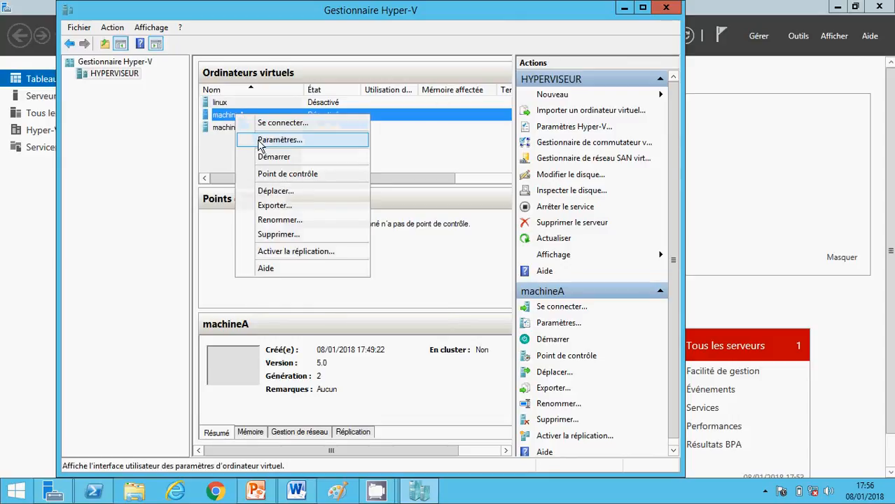
pyautogui.click(279, 140)
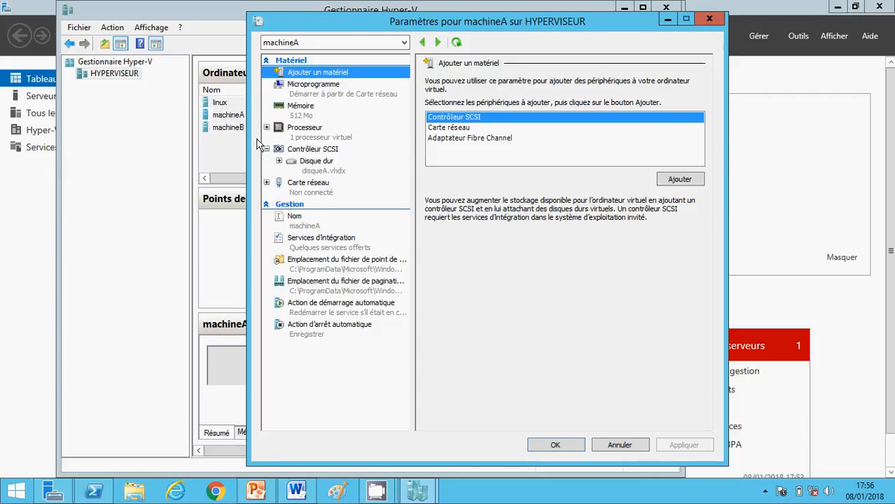
pyautogui.click(313, 166)
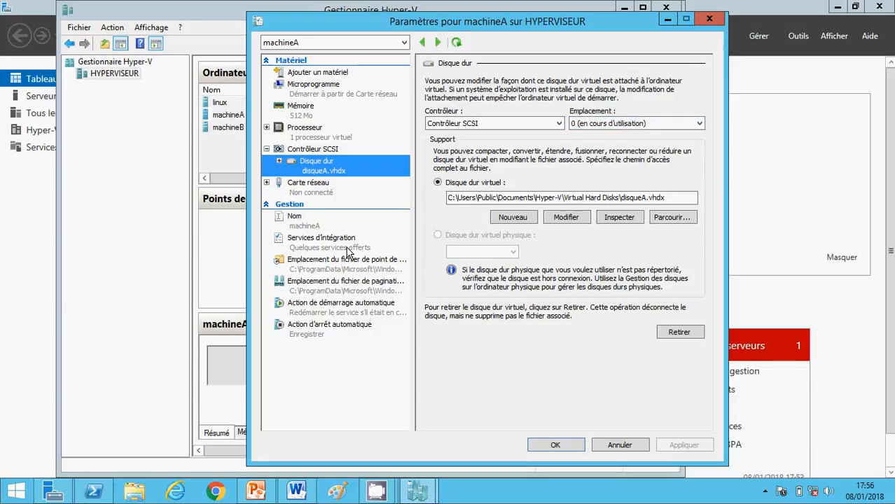
pyautogui.click(279, 161)
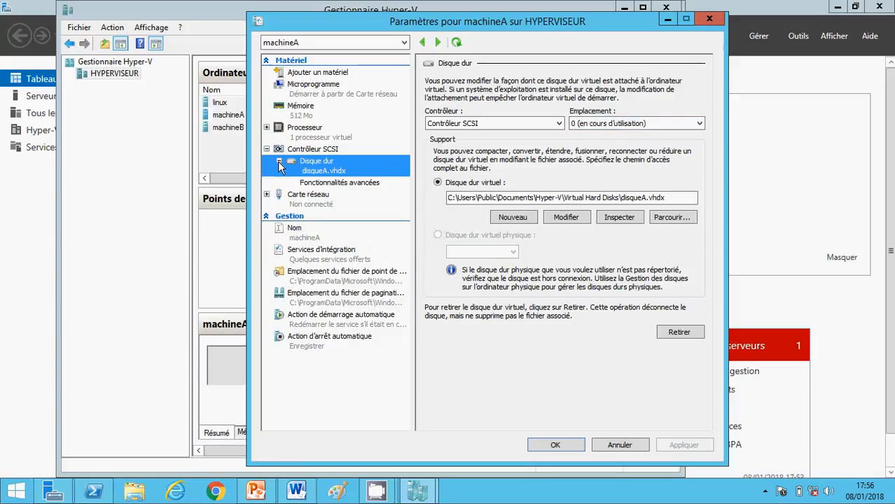
pyautogui.click(279, 162)
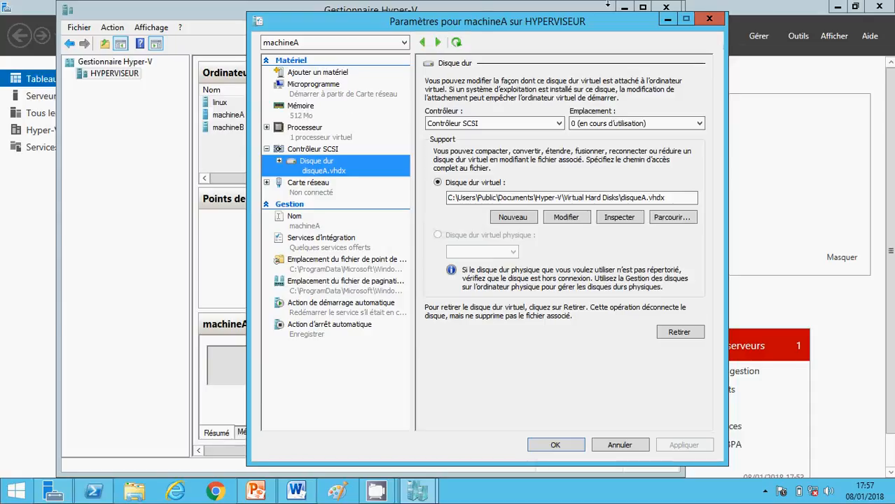
pyautogui.click(709, 19)
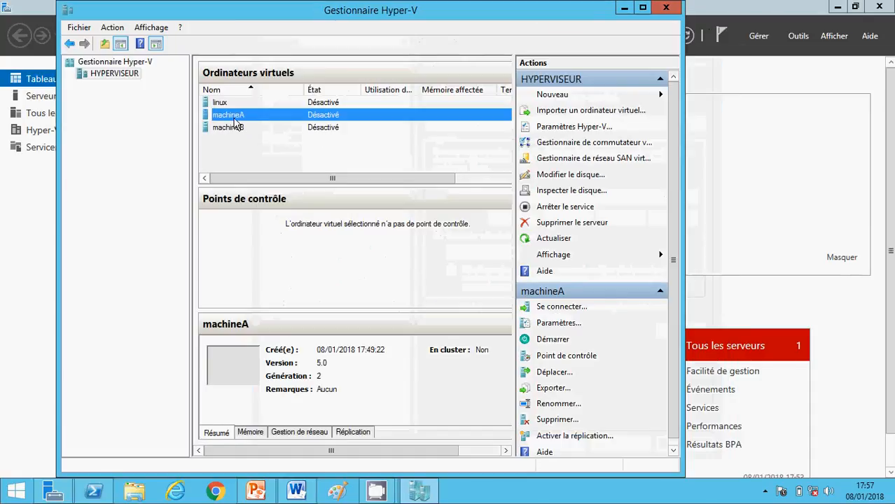
# Step: Open machineB's settings and make the DVD drive on IDE controller 1 use an image file
pyautogui.rightClick(231, 129)
pyautogui.click(271, 151)
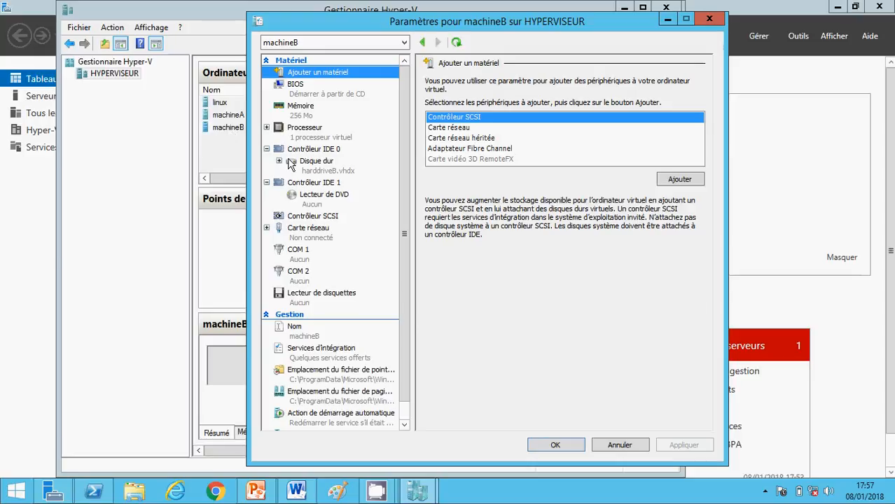
pyautogui.click(322, 202)
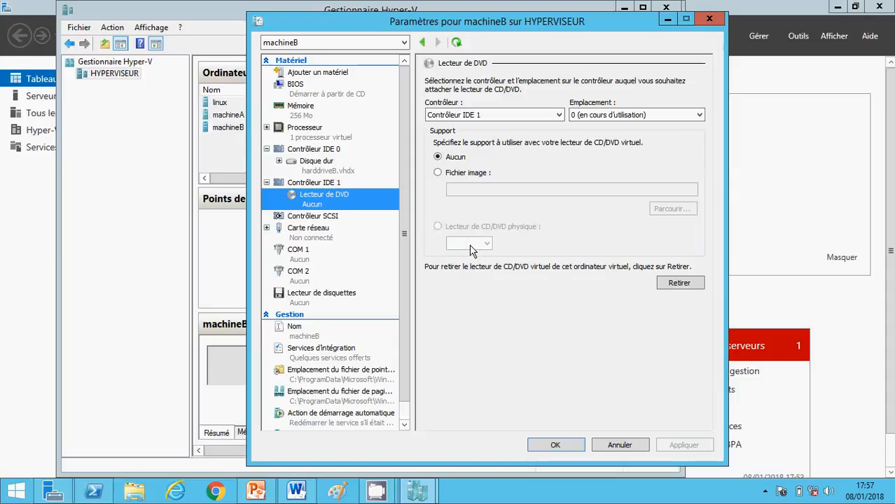
pyautogui.click(437, 173)
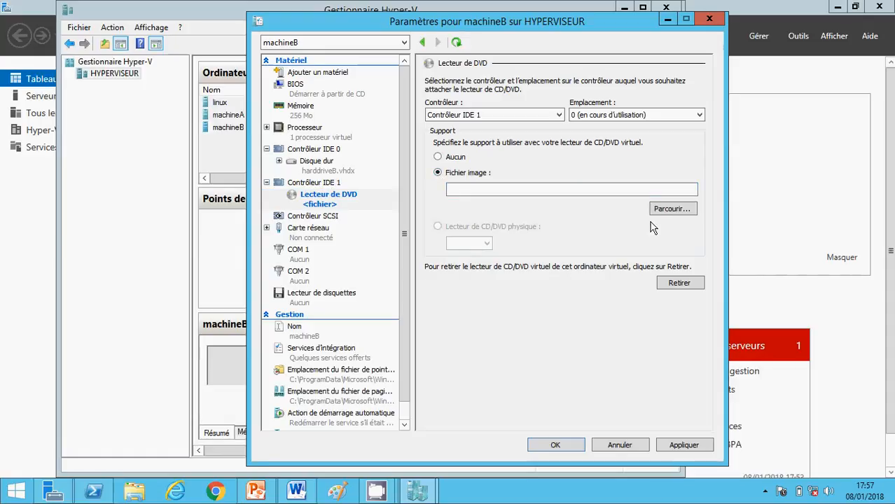
# Step: Choose the desktop ISO fr_windows_server_2012_r2_x64_dvd_2707985 for machineB's DVD drive, apply the setting and close the settings
pyautogui.click(671, 212)
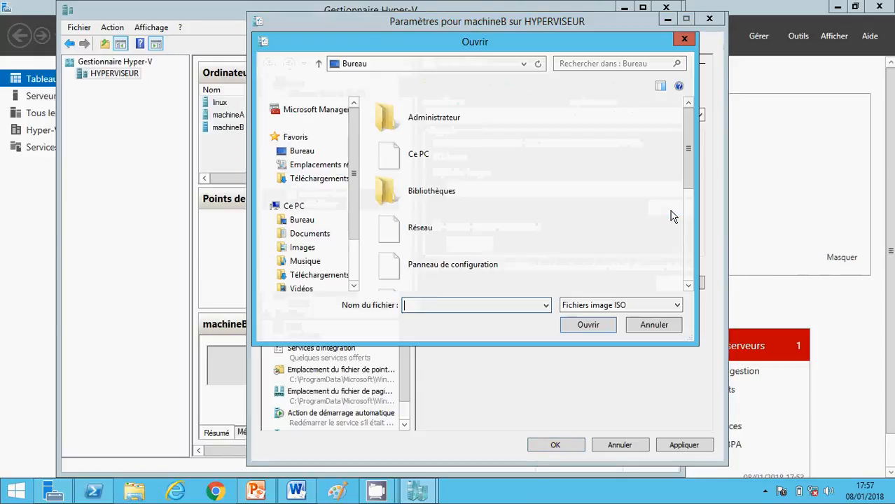
pyautogui.click(299, 151)
pyautogui.moveTo(688, 129); pyautogui.dragTo(687, 204)
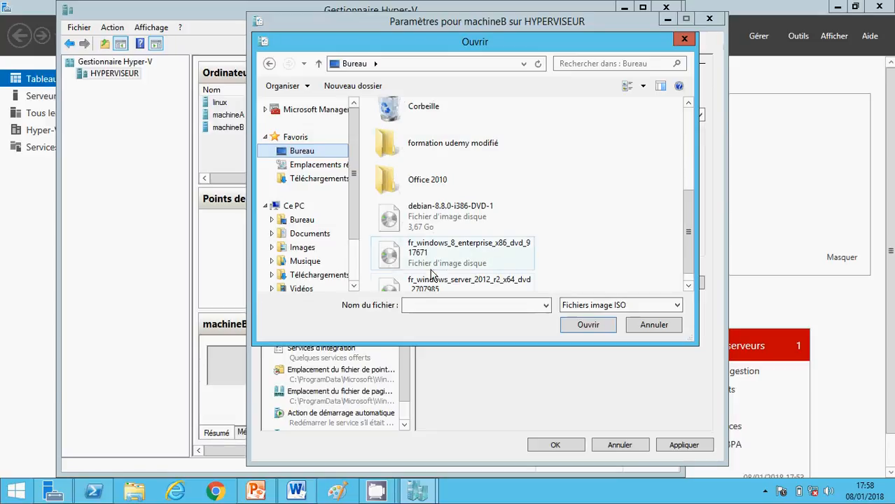
pyautogui.moveTo(688, 210); pyautogui.dragTo(688, 242)
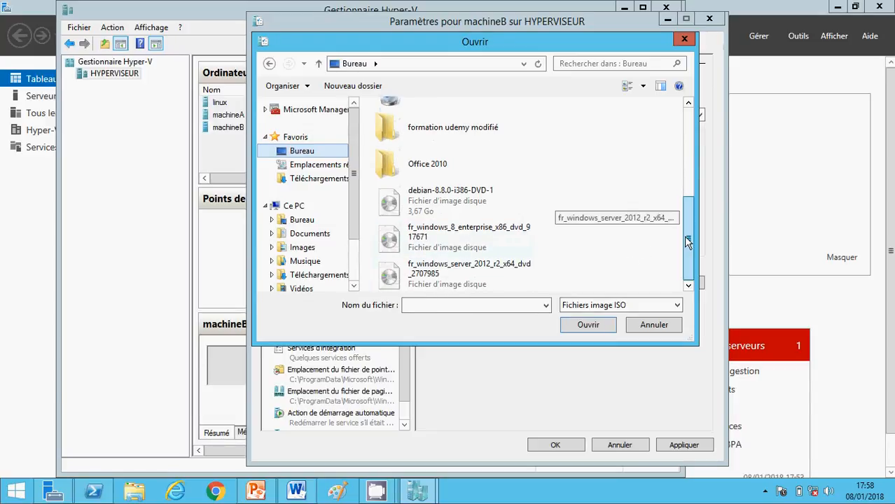
pyautogui.click(502, 270)
pyautogui.click(578, 325)
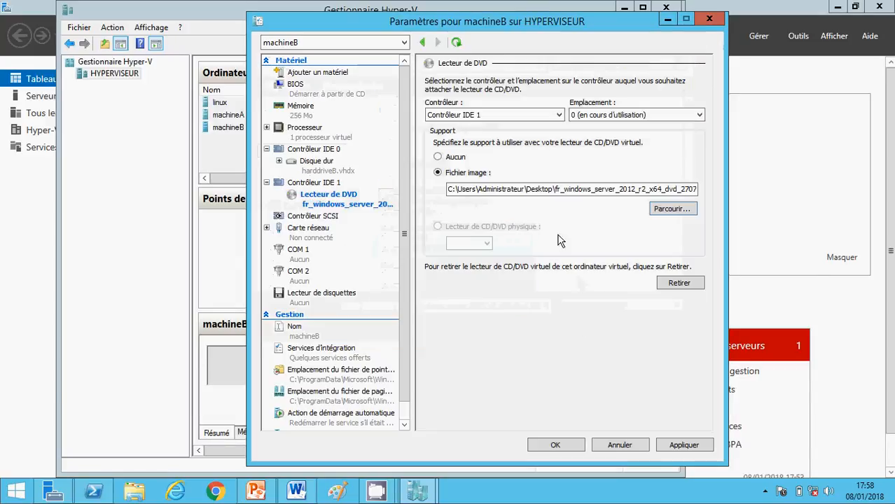
pyautogui.click(685, 444)
pyautogui.click(557, 445)
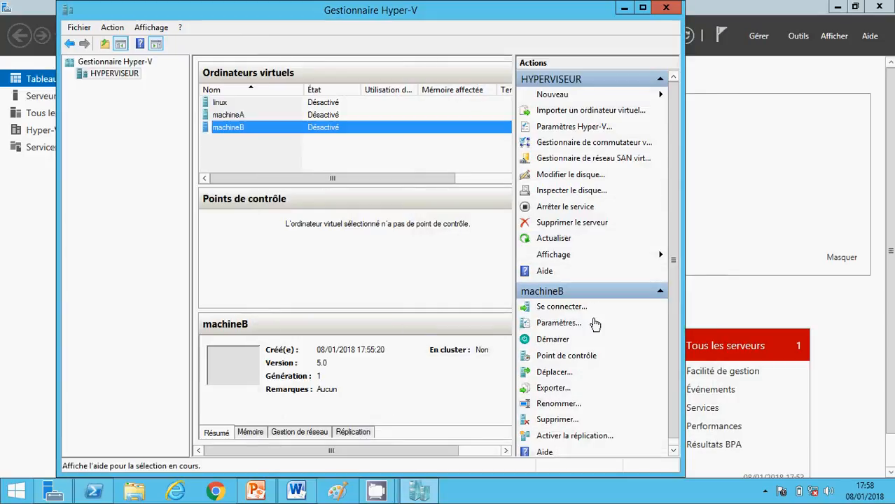
# Step: Open the connection window of virtual machine machineB
pyautogui.rightClick(235, 132)
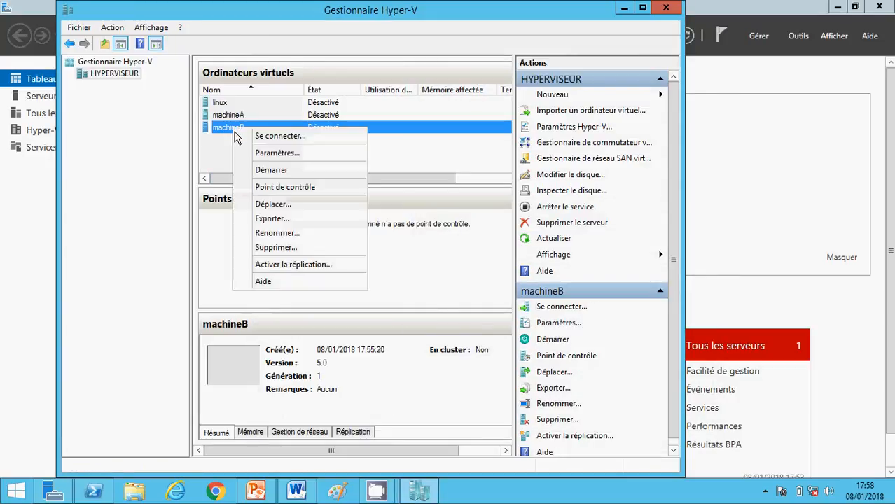
pyautogui.click(208, 155)
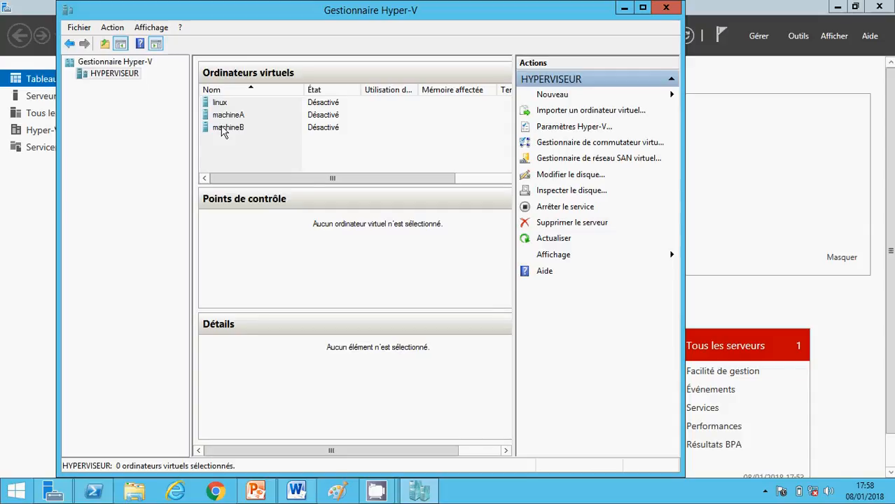
pyautogui.rightClick(223, 131)
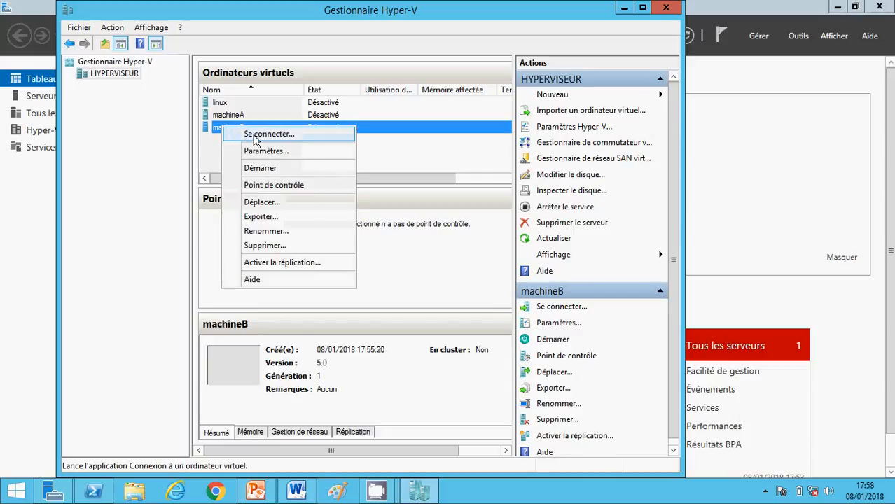
pyautogui.click(255, 137)
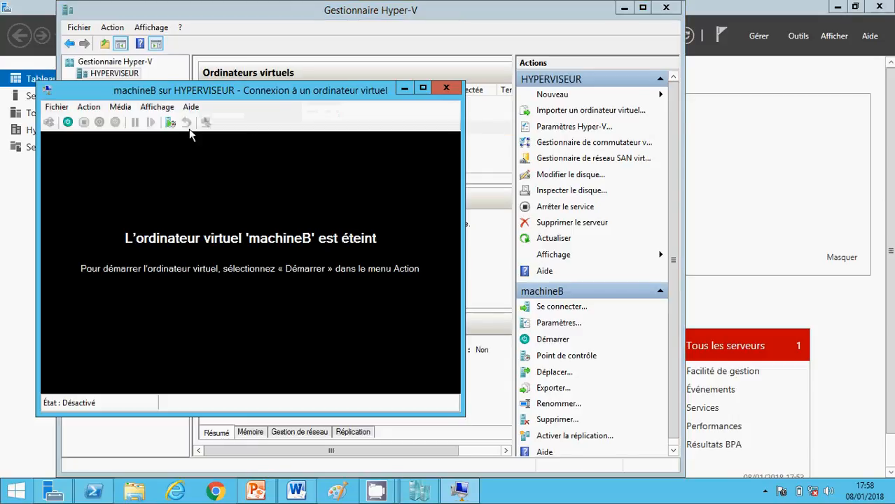
# Step: Start virtual machine machineB and switch its connection window to full screen
pyautogui.click(68, 121)
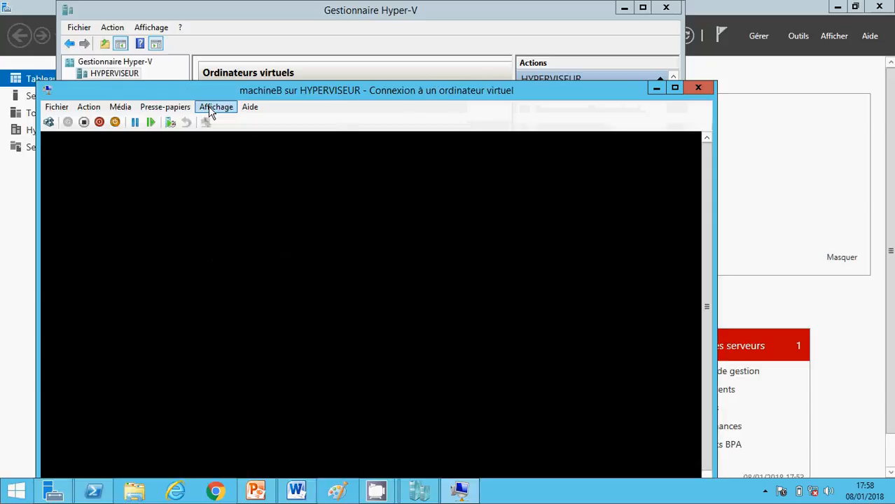
pyautogui.click(213, 112)
pyautogui.click(215, 120)
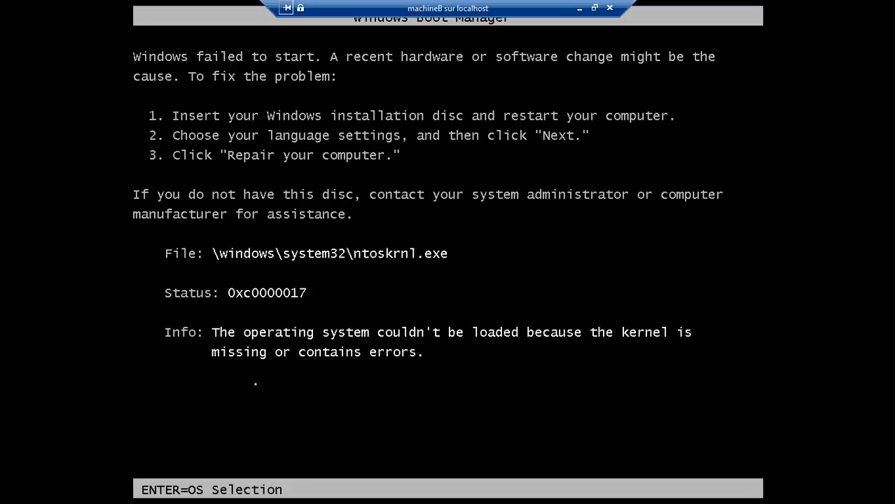
# Step: Try twice to boot Windows Setup [EMS Enabled] from machineB's boot manager, and close the connection window
pyautogui.press('Return')
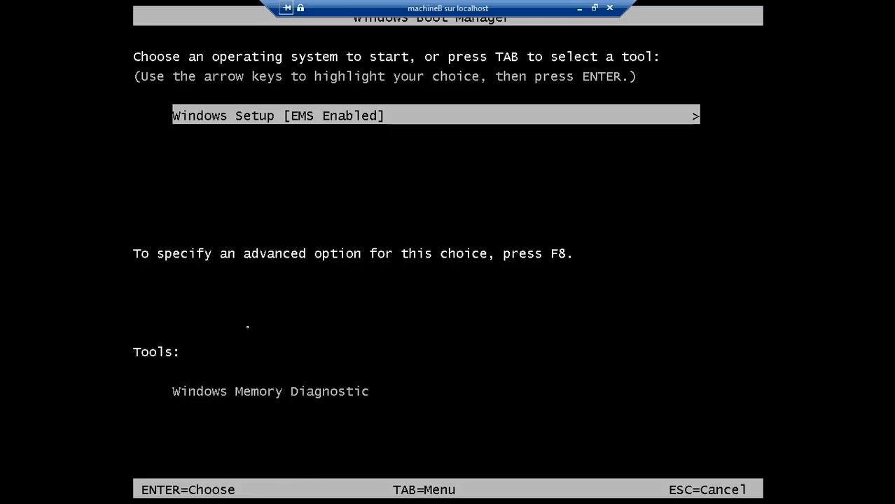
pyautogui.press('Return')
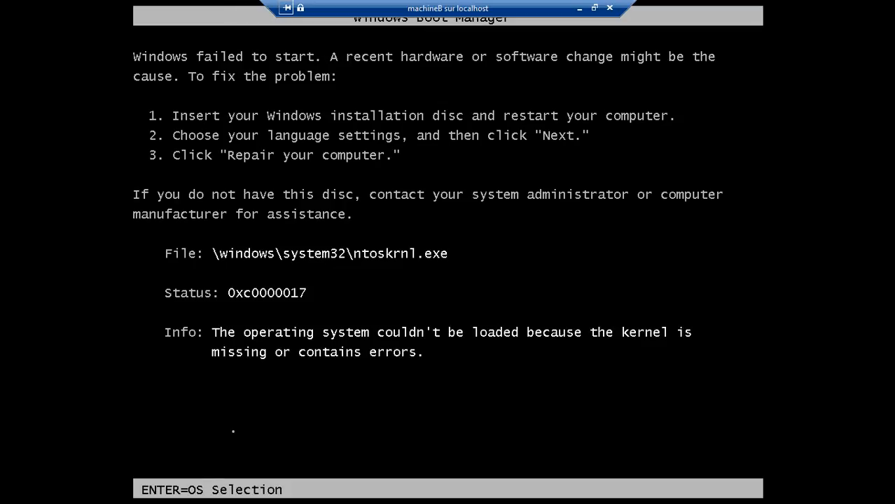
pyautogui.press('Return')
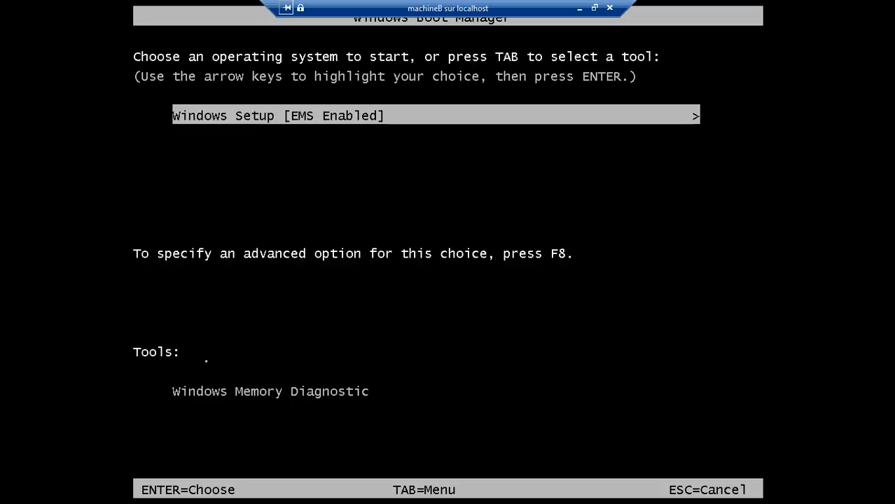
pyautogui.press('Return')
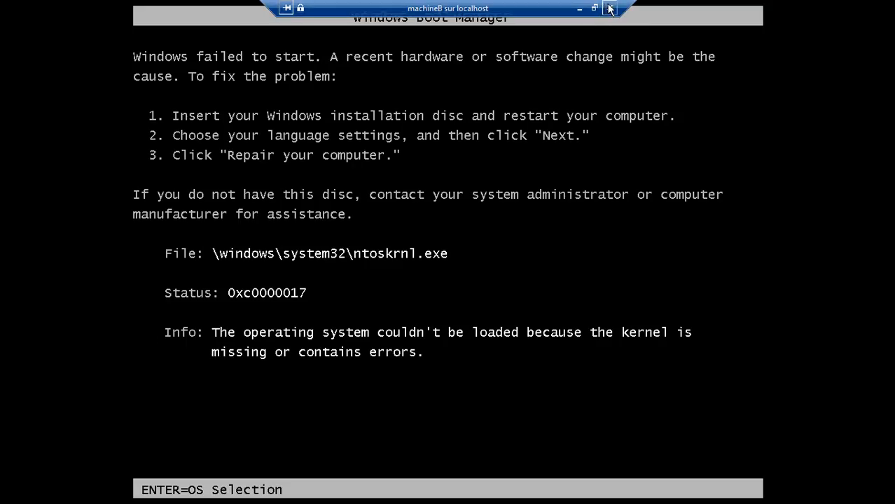
pyautogui.click(610, 8)
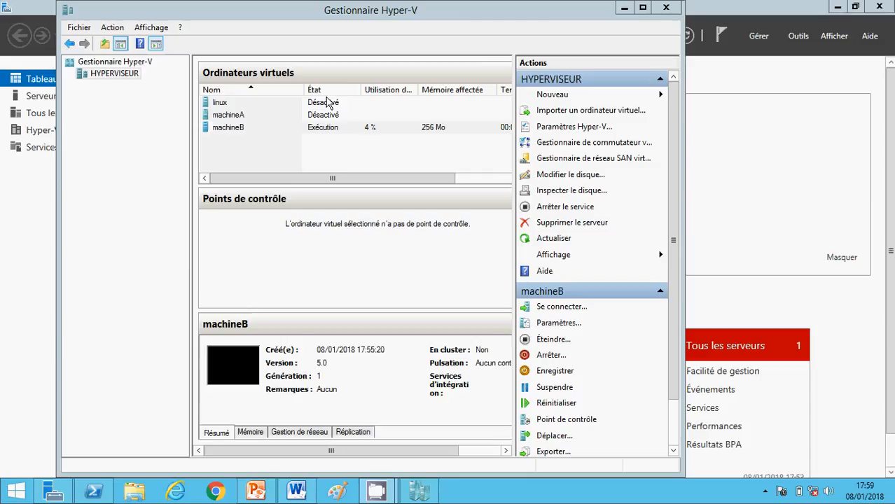
# Step: Start creating a new virtual machine on HYPERVISEUR and name it serveur, keeping the default location
pyautogui.rightClick(103, 77)
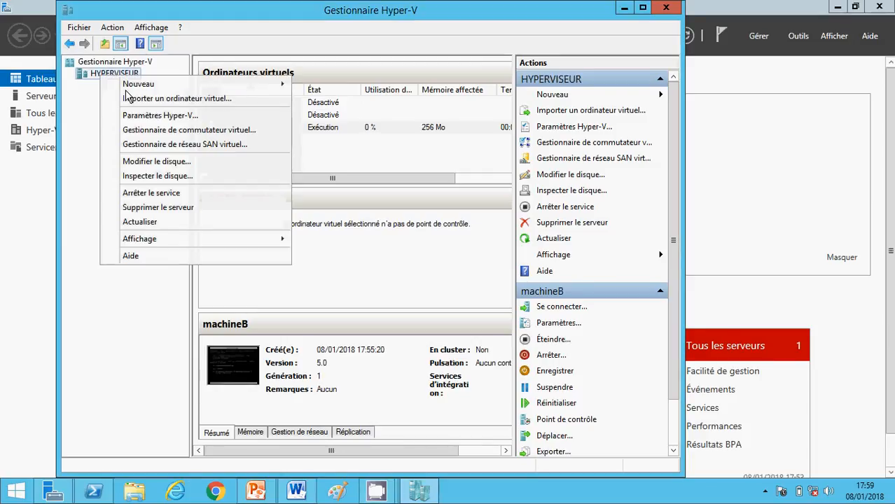
pyautogui.moveTo(154, 86)
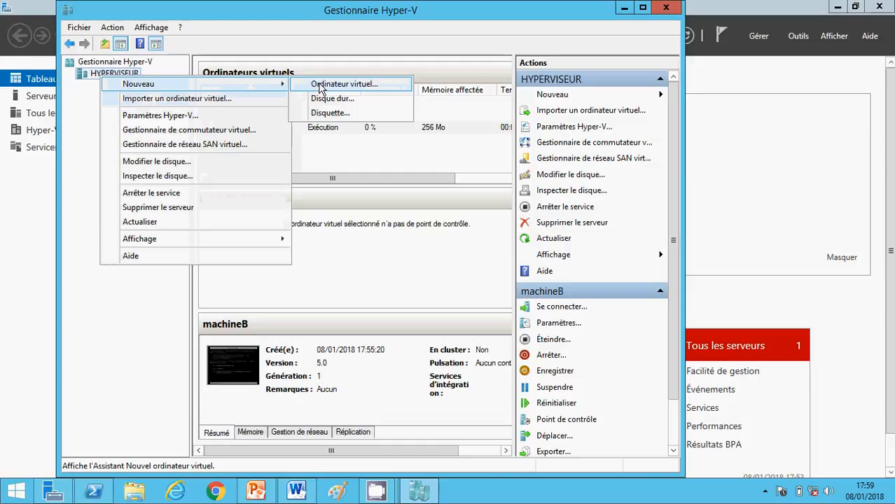
pyautogui.click(321, 85)
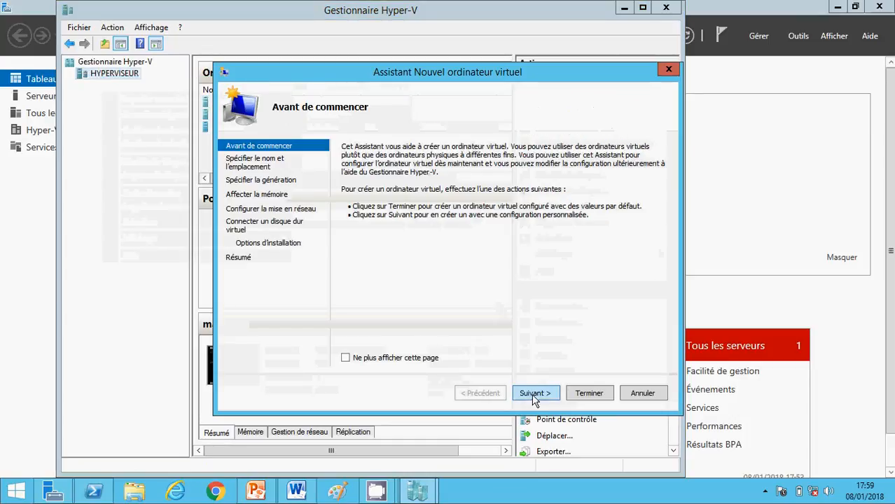
pyautogui.click(533, 396)
pyautogui.press('BackSpace')
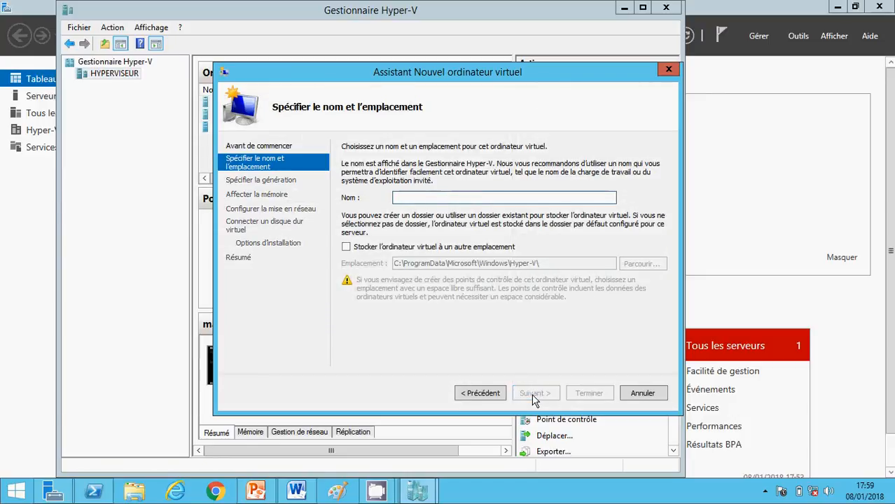
pyautogui.write('serveur')
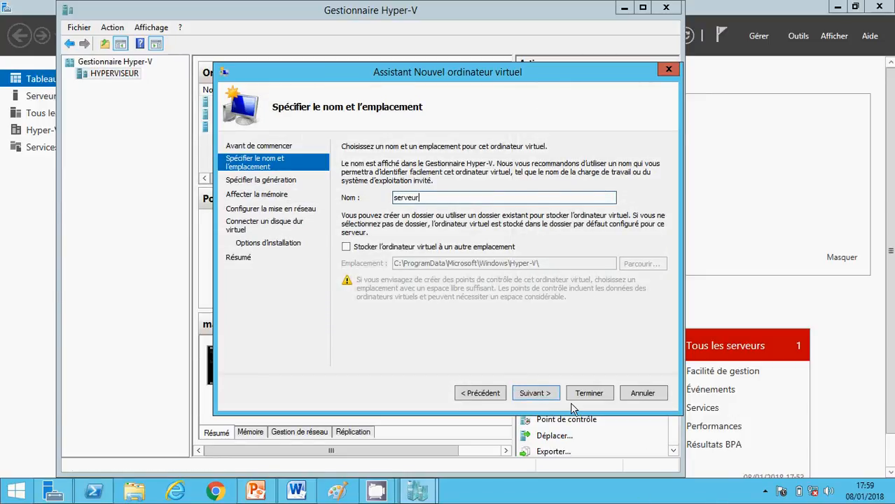
pyautogui.click(550, 395)
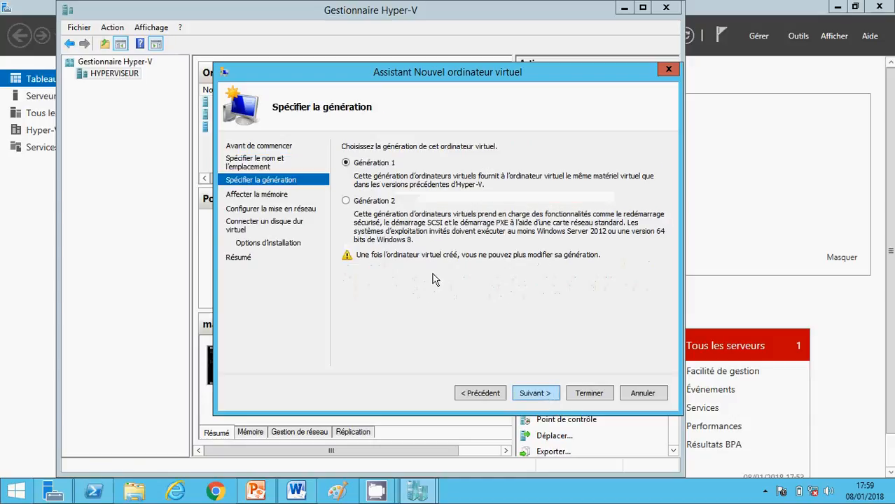
# Step: Keep Generation 1, enable dynamic memory with 512 MB of startup memory, and leave the network adapter not connected
pyautogui.click(532, 394)
pyautogui.click(347, 198)
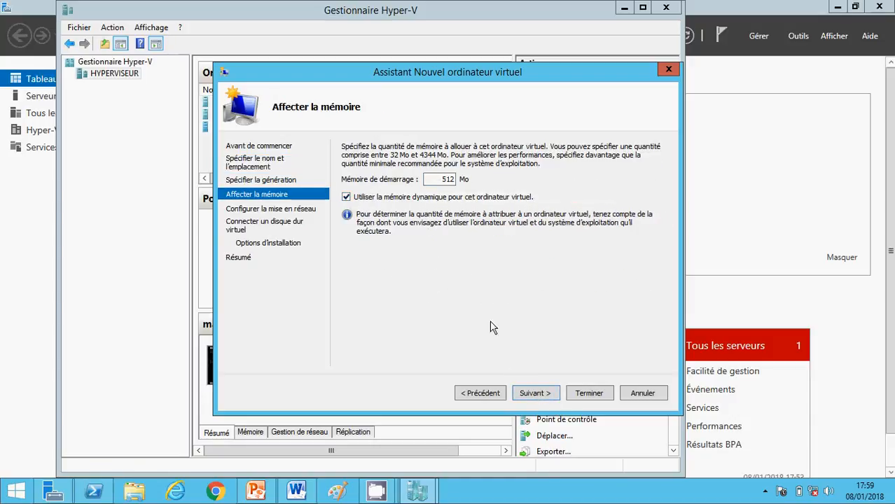
pyautogui.click(531, 395)
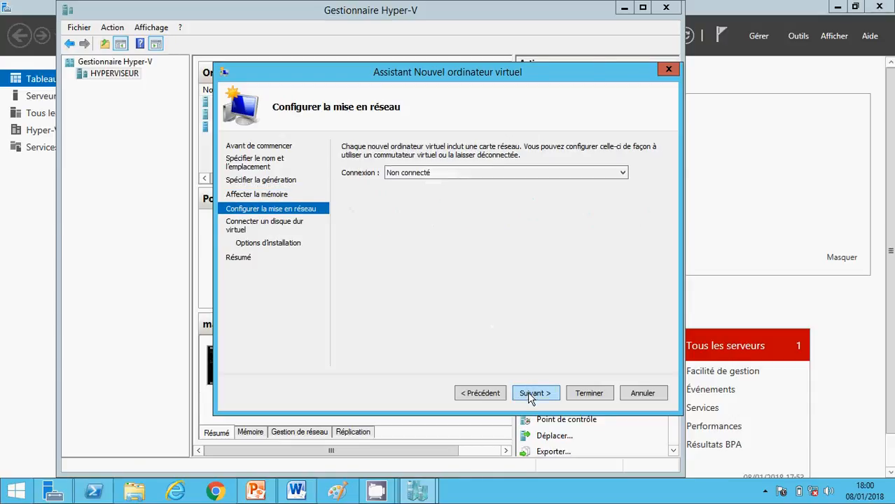
pyautogui.click(530, 394)
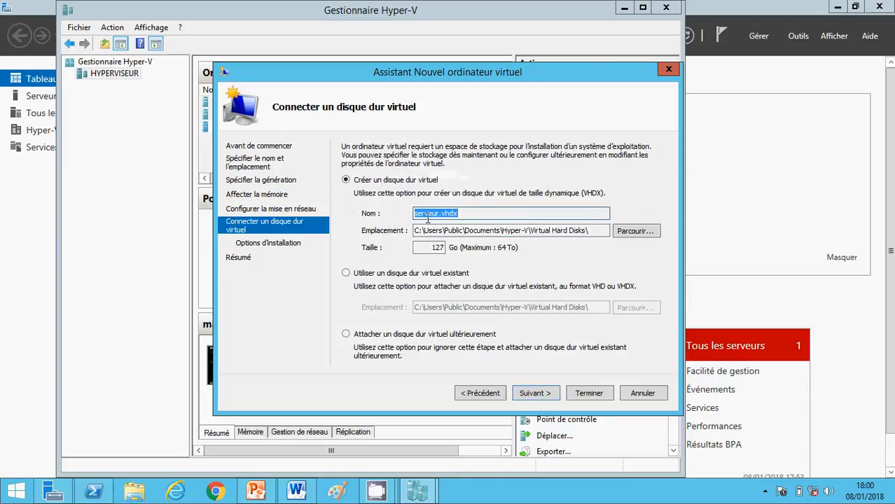
# Step: Name the new virtual hard disk serveur1.vhdx
pyautogui.click(439, 216)
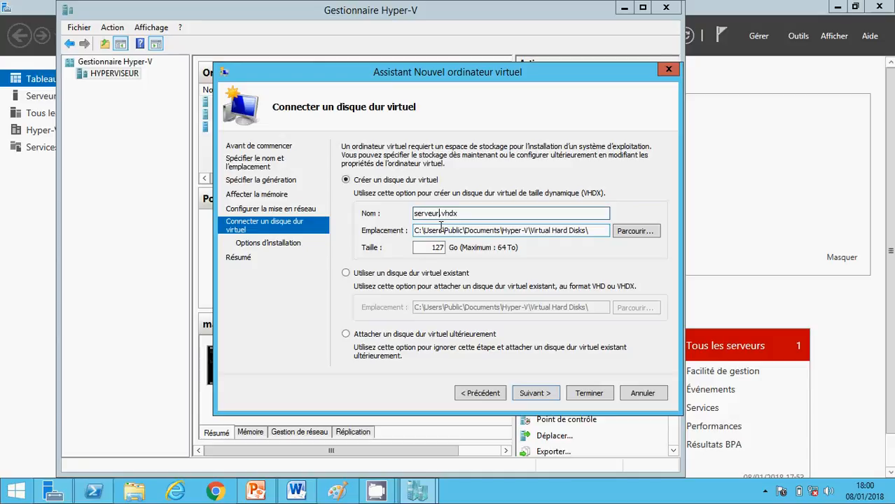
pyautogui.write('A')
pyautogui.press('BackSpace')
pyautogui.write('1')
pyautogui.click(537, 397)
pyautogui.click(482, 394)
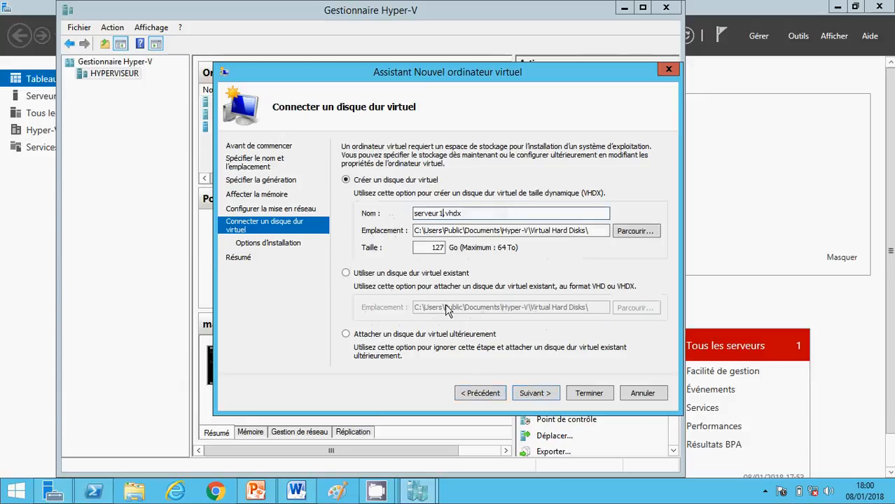
# Step: Set the size of the new virtual hard disk to 20 GB
pyautogui.click(426, 247)
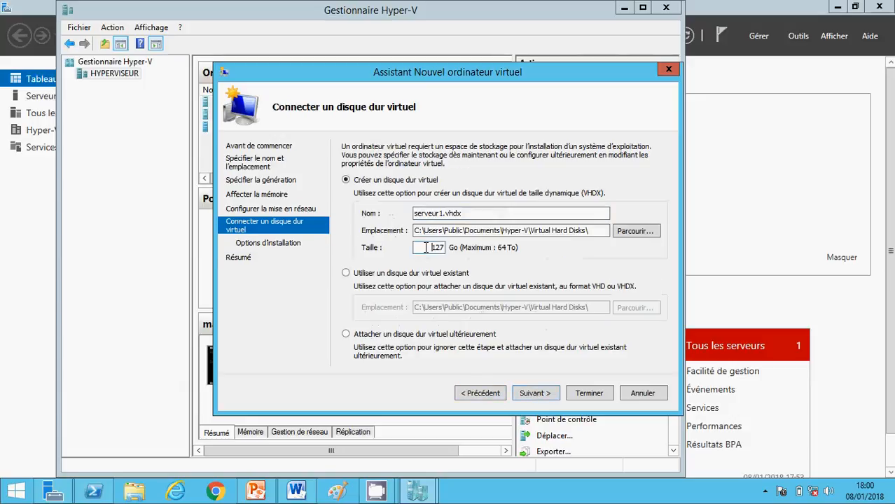
pyautogui.press('Delete')
pyautogui.press('Delete')
pyautogui.press('Delete')
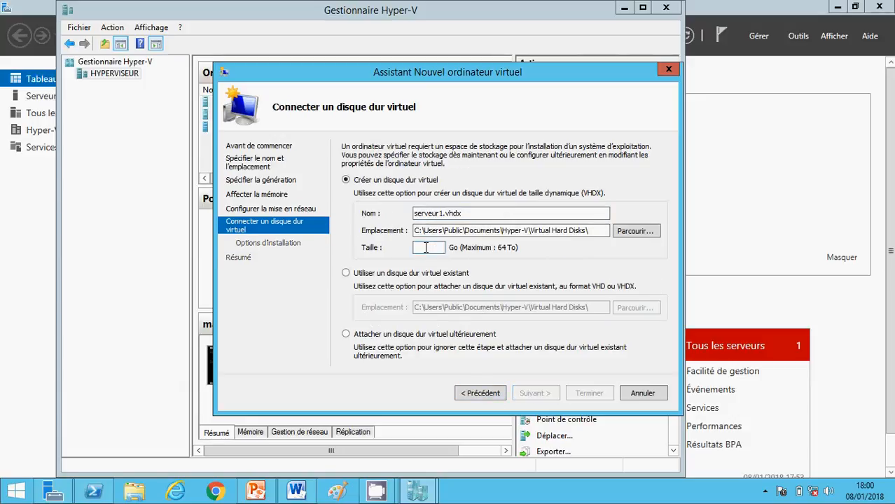
pyautogui.write('1')
pyautogui.press('BackSpace')
pyautogui.write('20')
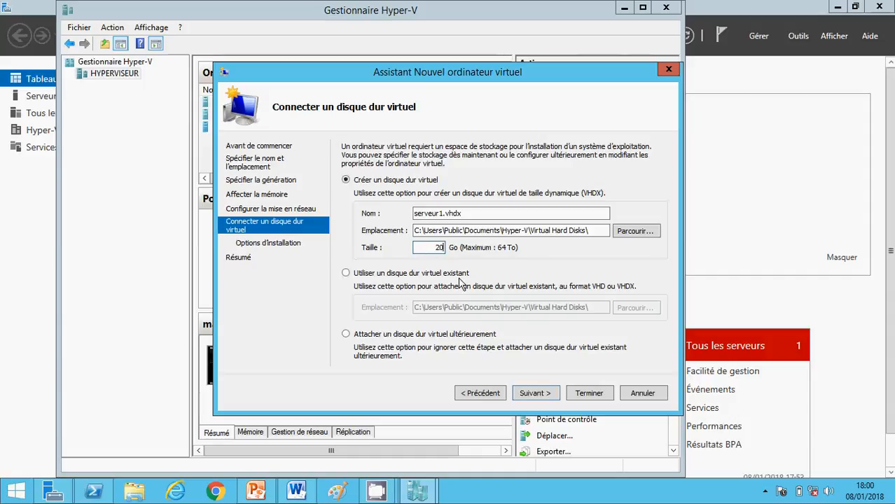
# Step: Keep the option that defers the operating system installation and finish creating virtual machine serveur
pyautogui.click(536, 395)
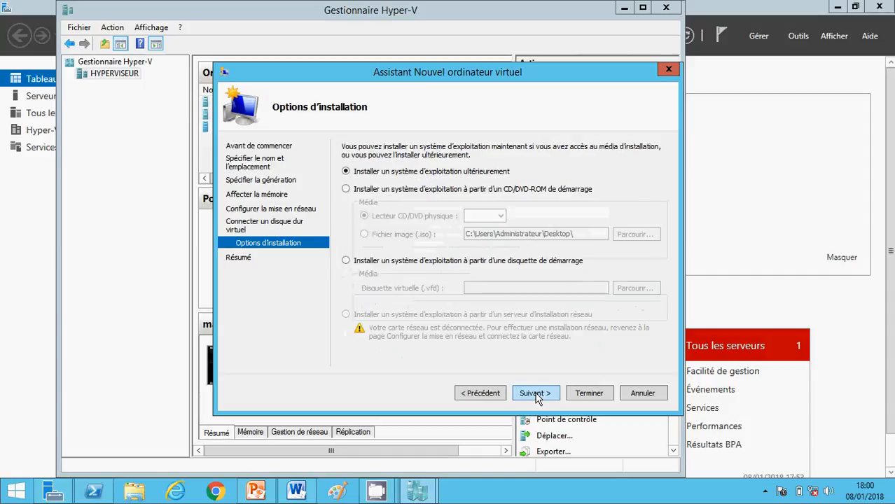
pyautogui.click(538, 396)
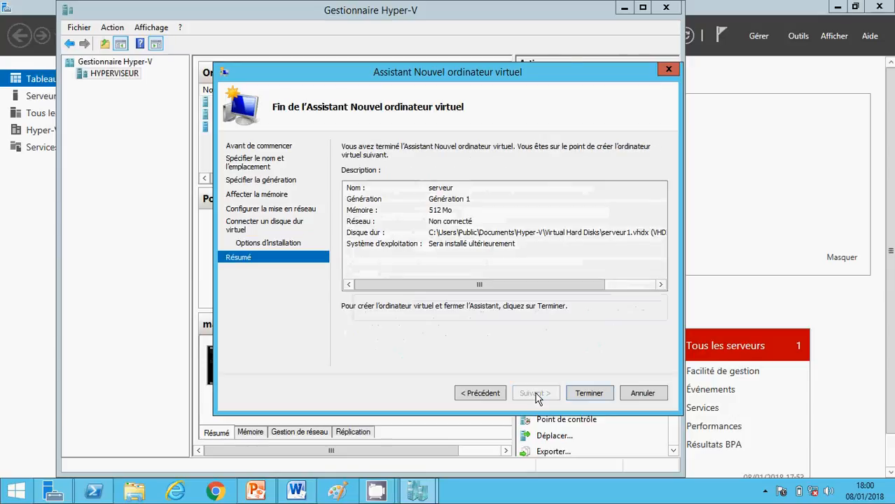
pyautogui.click(586, 394)
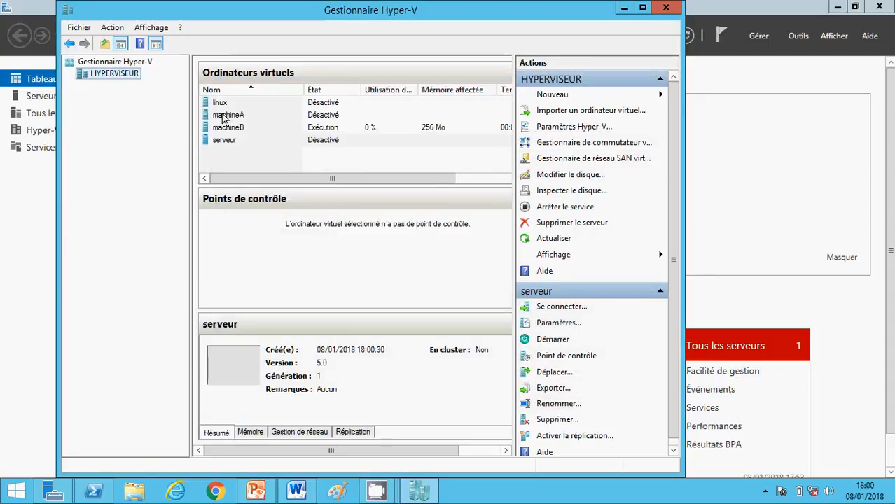
# Step: Open serveur's settings, make the DVD drive on IDE controller 1 use an image file, and browse for it
pyautogui.click(224, 140)
pyautogui.rightClick(223, 140)
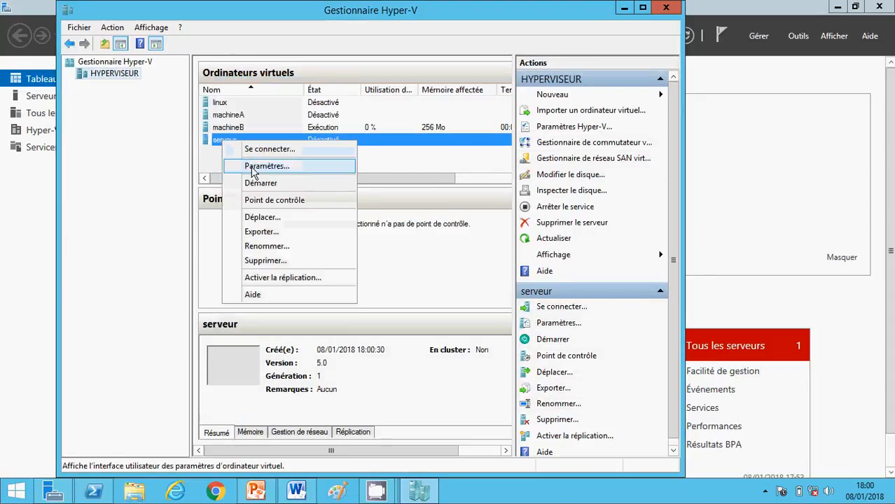
pyautogui.click(267, 166)
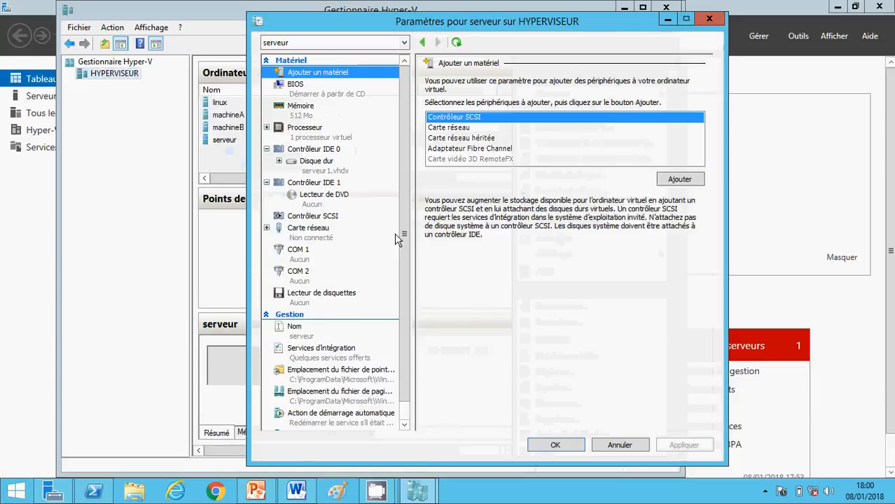
pyautogui.click(311, 194)
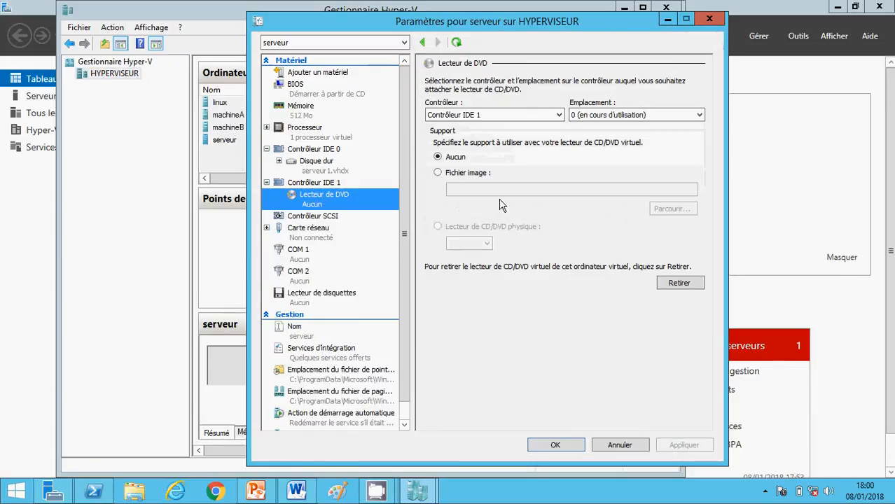
pyautogui.click(447, 171)
pyautogui.click(669, 209)
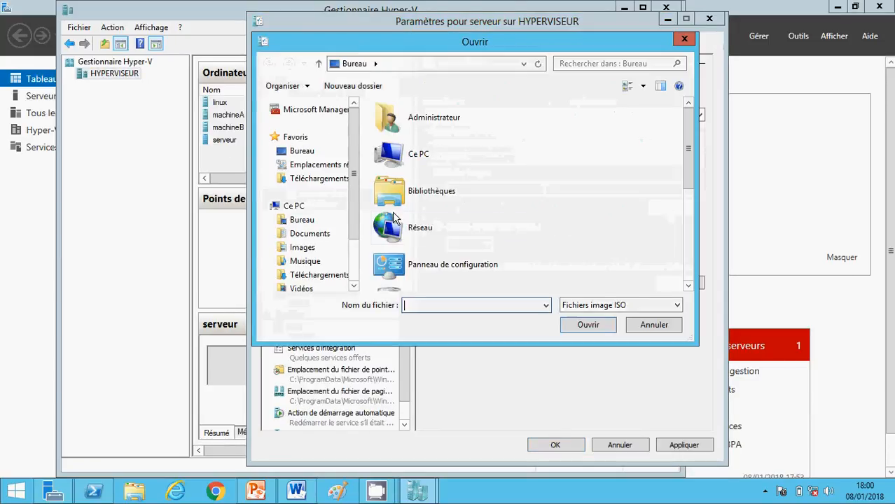
# Step: Choose the desktop ISO fr_windows_server_2012_r2_x64_dvd_2707985 for serveur's DVD drive, apply the setting and close the settings
pyautogui.click(302, 151)
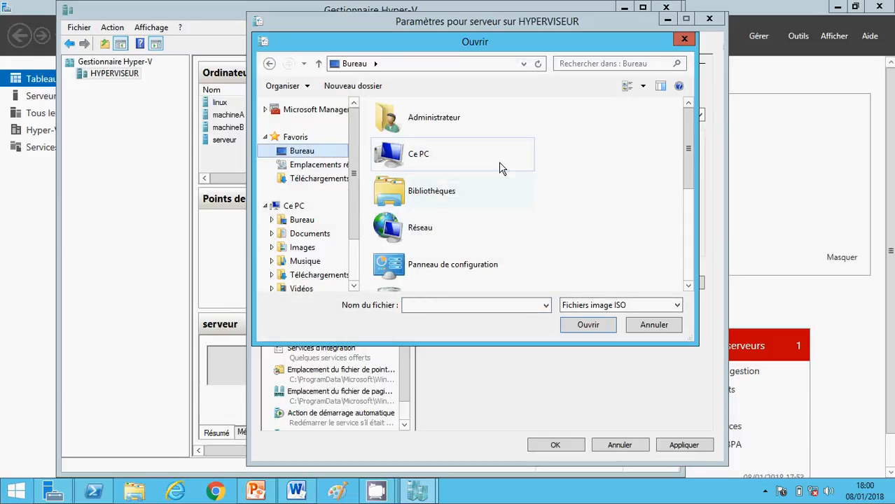
pyautogui.moveTo(686, 154); pyautogui.dragTo(688, 236)
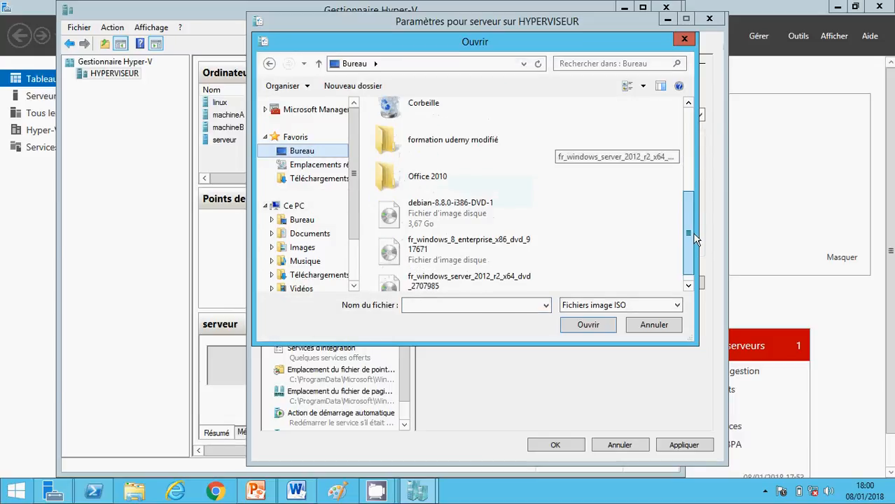
pyautogui.click(477, 279)
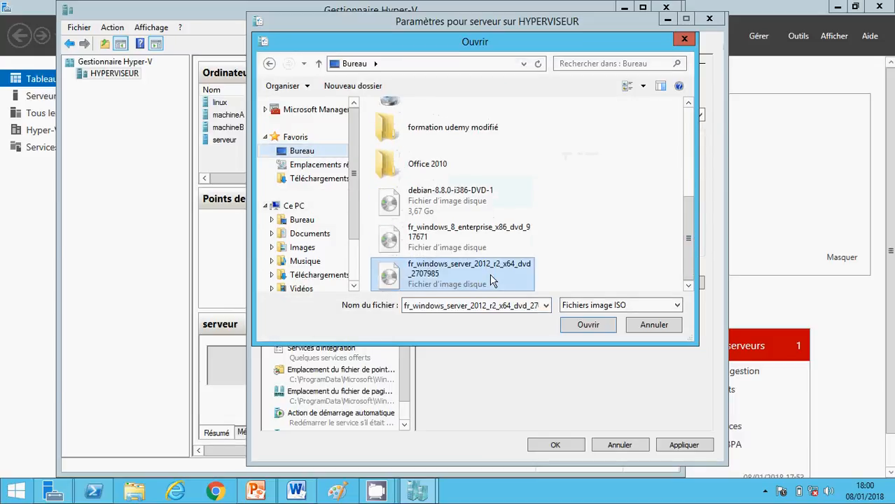
pyautogui.click(587, 327)
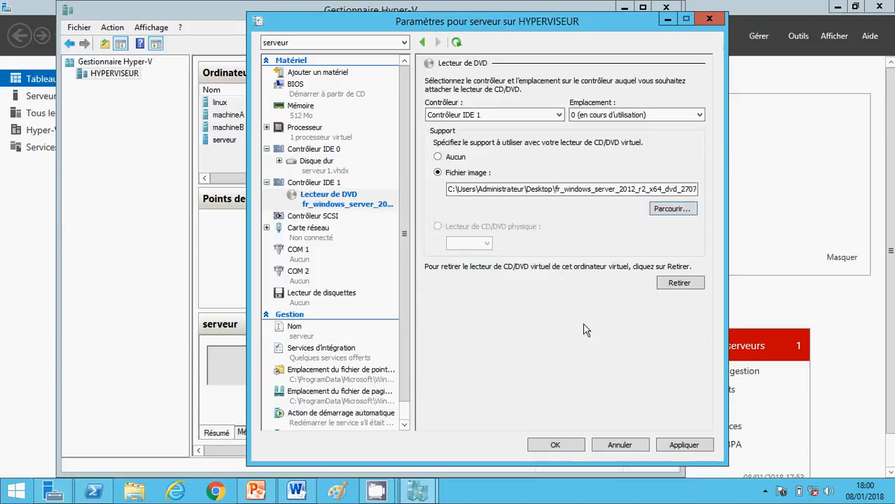
pyautogui.click(684, 446)
pyautogui.click(556, 446)
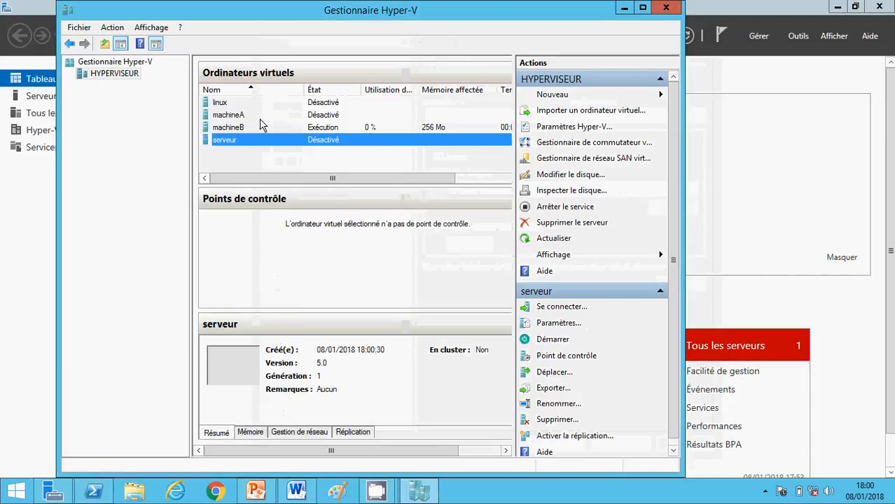
# Step: Connect to virtual machine serveur and start it
pyautogui.rightClick(260, 142)
pyautogui.click(280, 146)
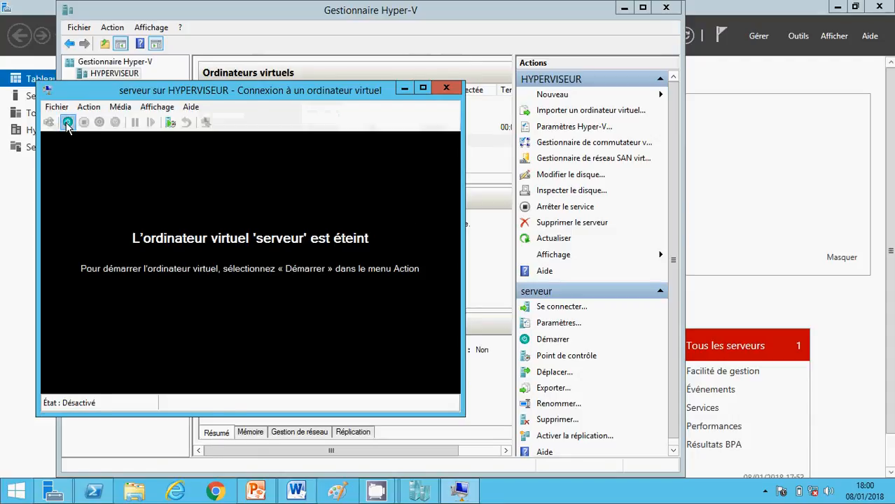
pyautogui.click(67, 122)
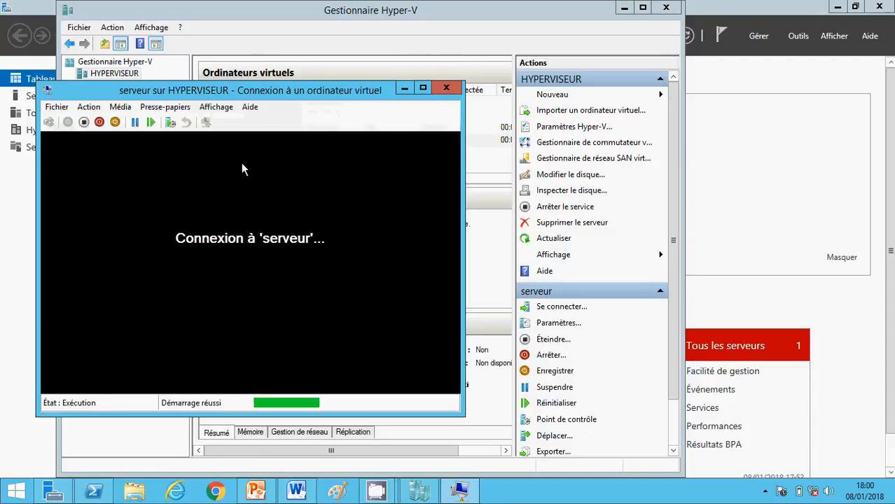
# Step: Display serveur's console in full-screen mode to view the Windows Server 2012 R2 setup, and minimize the console
pyautogui.click(217, 107)
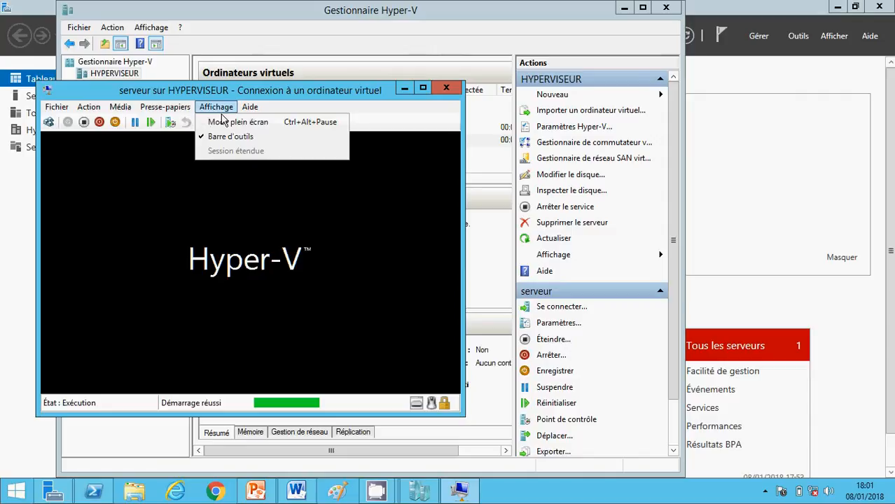
pyautogui.click(225, 123)
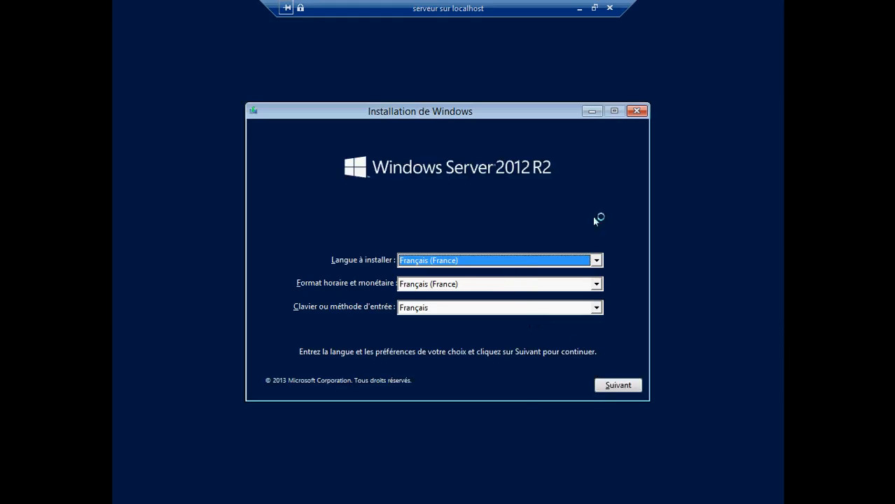
pyautogui.click(581, 9)
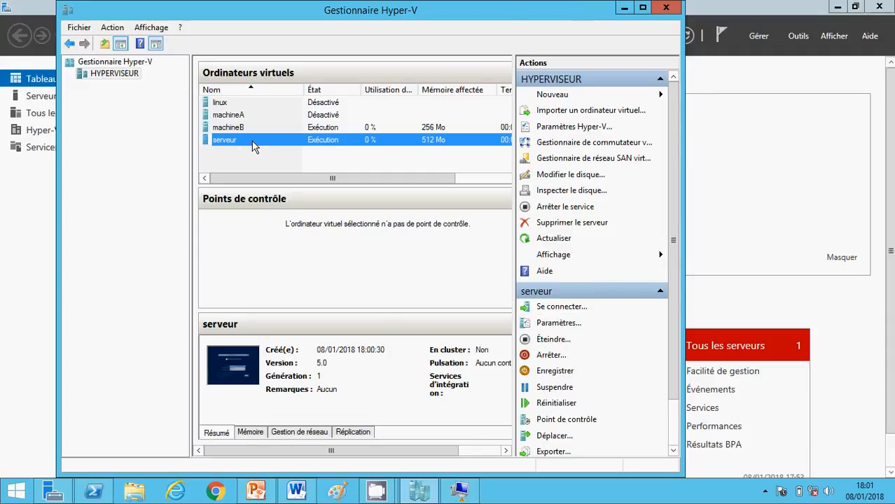
# Step: Examine the integration services offered to virtual machine serveur in its settings, and minimize the settings window
pyautogui.rightClick(255, 147)
pyautogui.click(290, 167)
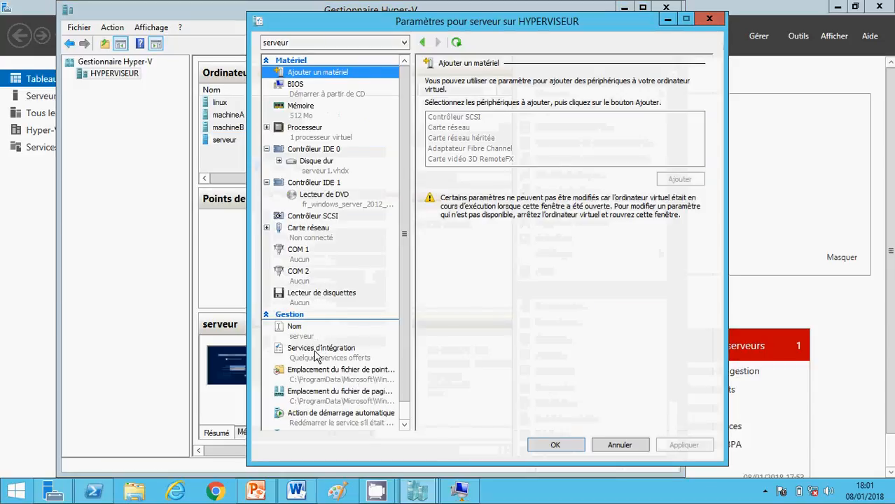
pyautogui.click(317, 353)
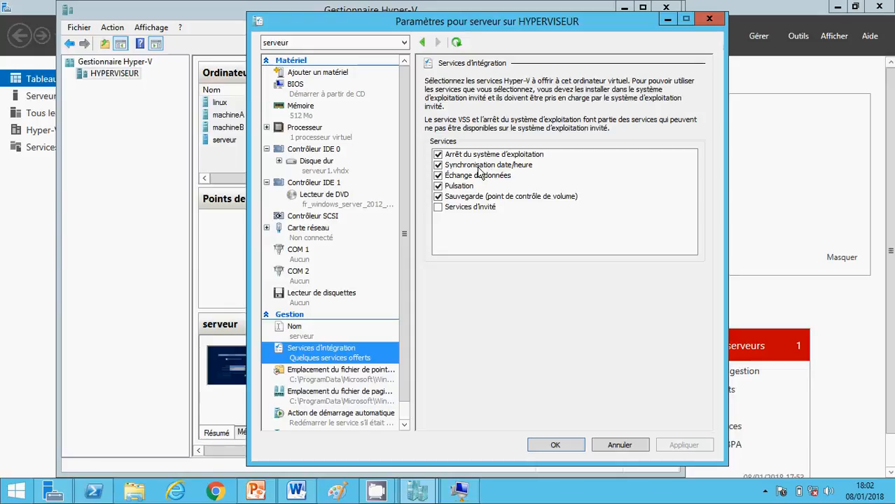
pyautogui.click(668, 19)
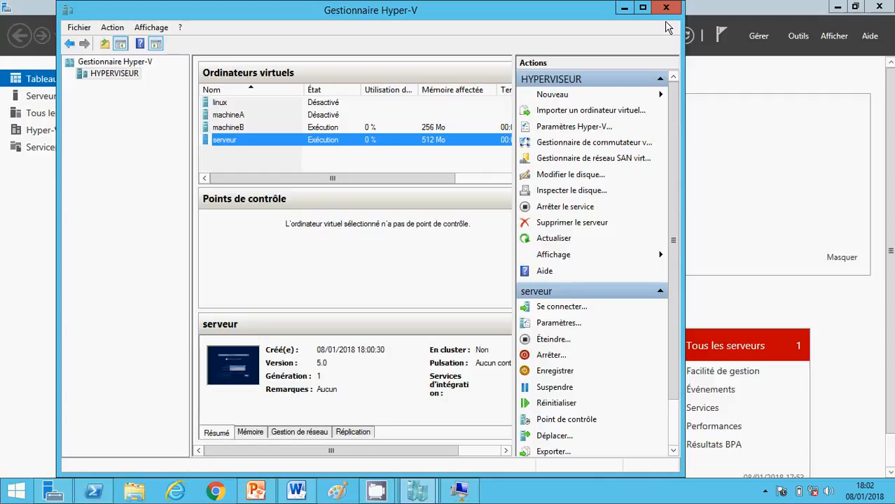
# Step: Minimize Hyper-V Manager and Server Manager, switch to Word to view the promotion document, and minimize it
pyautogui.click(624, 7)
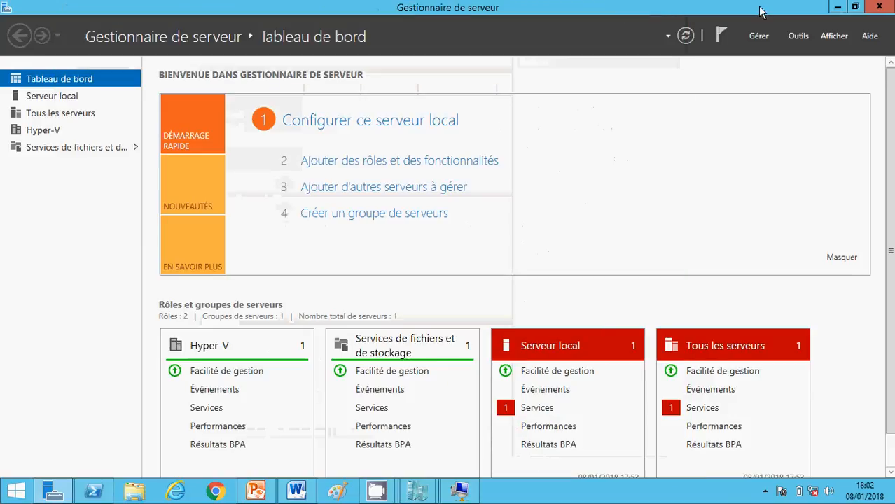
pyautogui.click(840, 8)
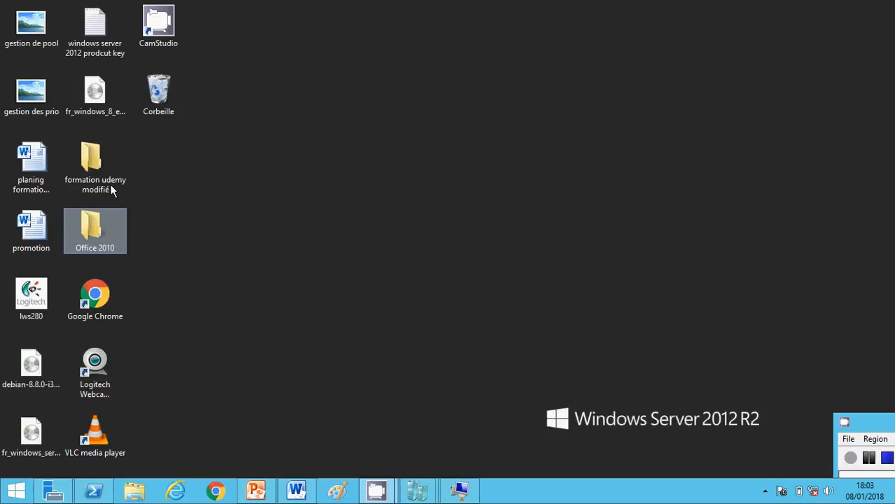
pyautogui.click(296, 490)
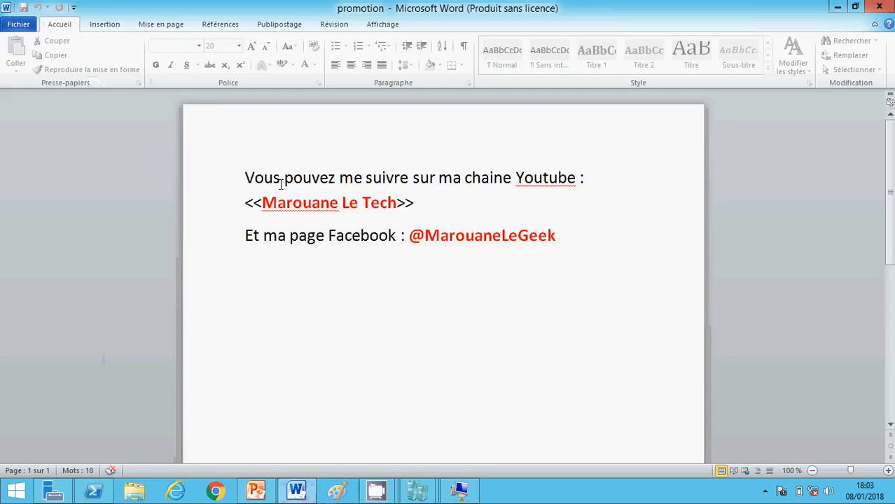
pyautogui.click(840, 8)
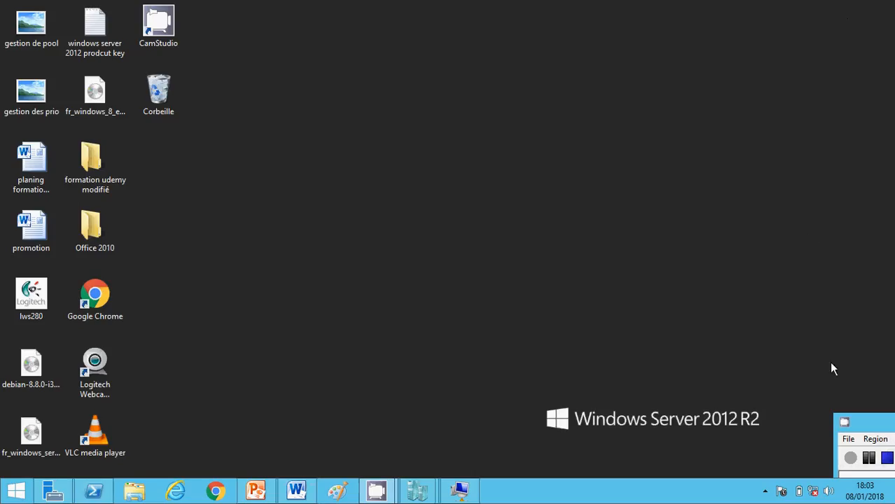